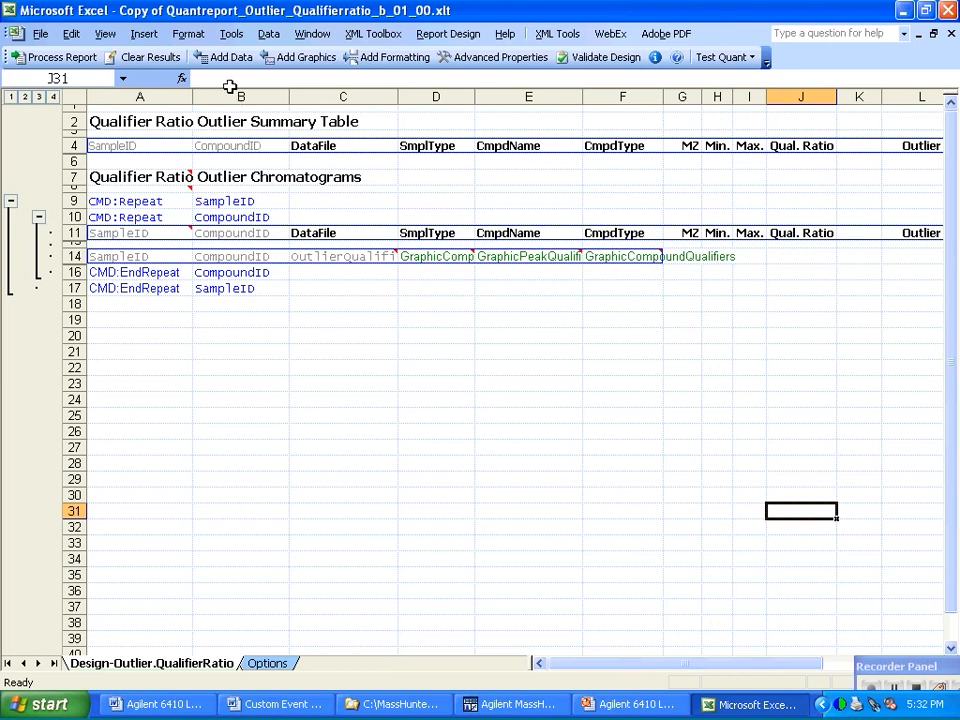
# Open the Visual Basic Editor for the report template and maximize its window.
pyautogui.click(231, 33)
pyautogui.moveTo(269, 58)
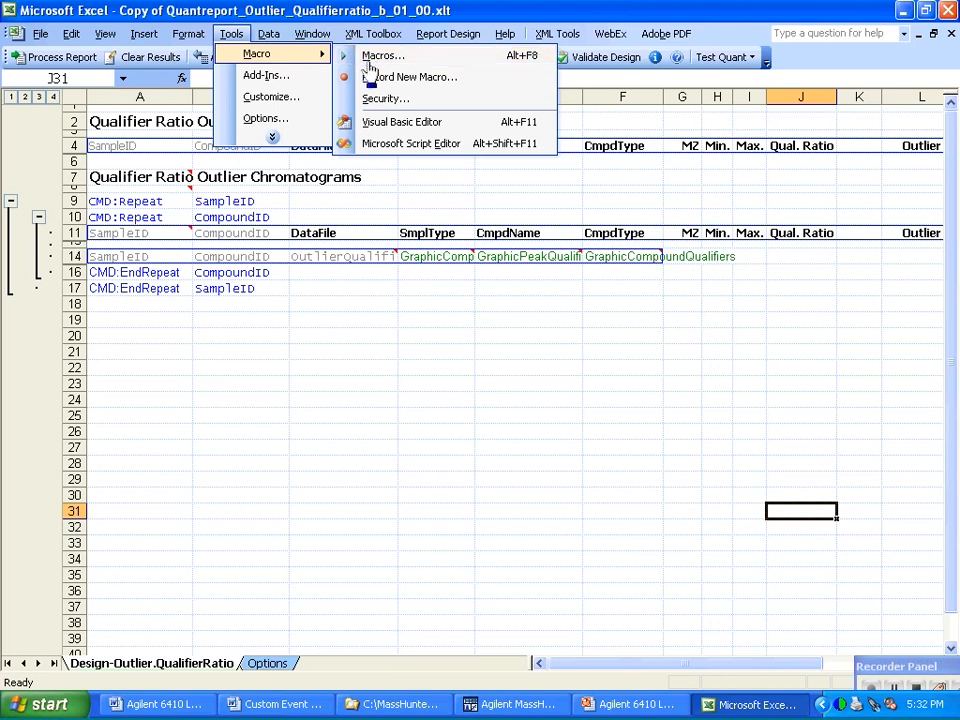
pyautogui.click(382, 122)
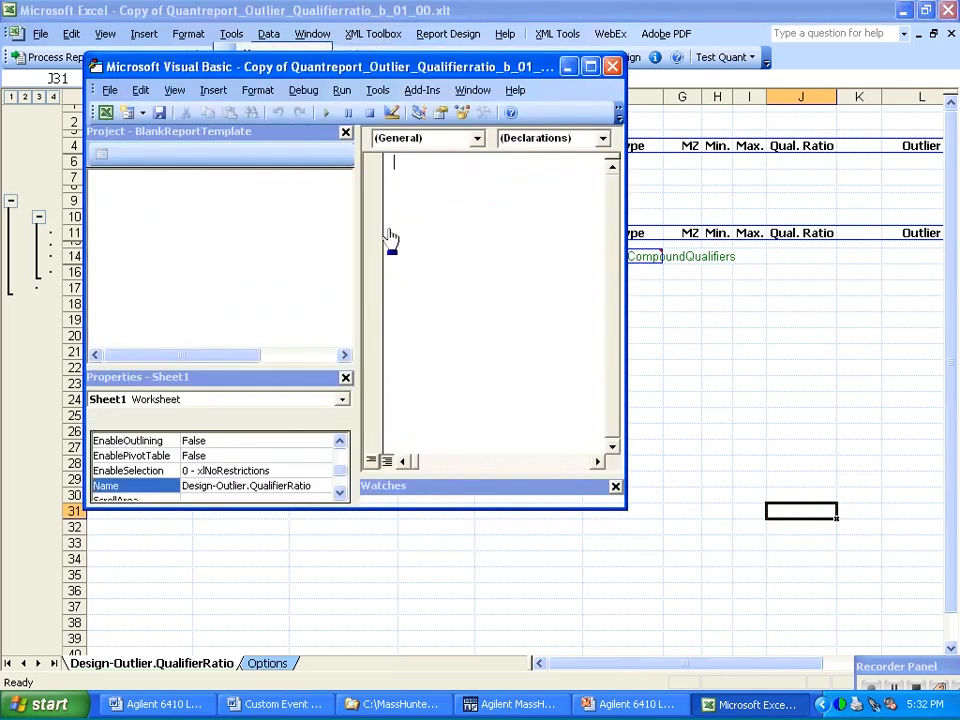
pyautogui.click(590, 66)
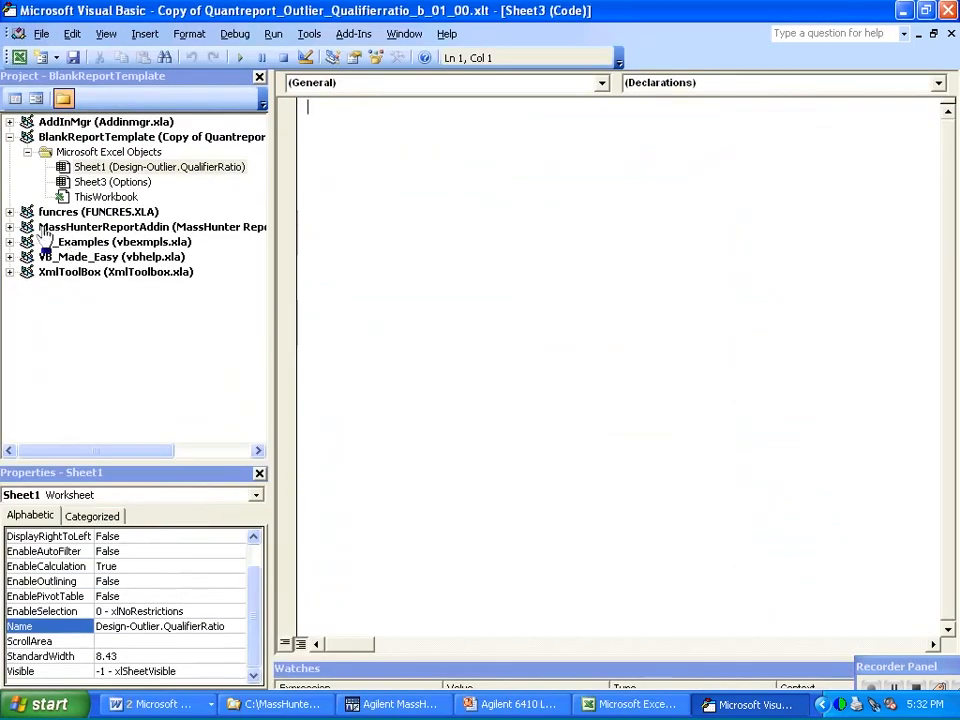
# Expand the MassHunterReportAddin project and its Modules folder to view the add-in's code modules.
pyautogui.click(30, 228)
pyautogui.click(12, 227)
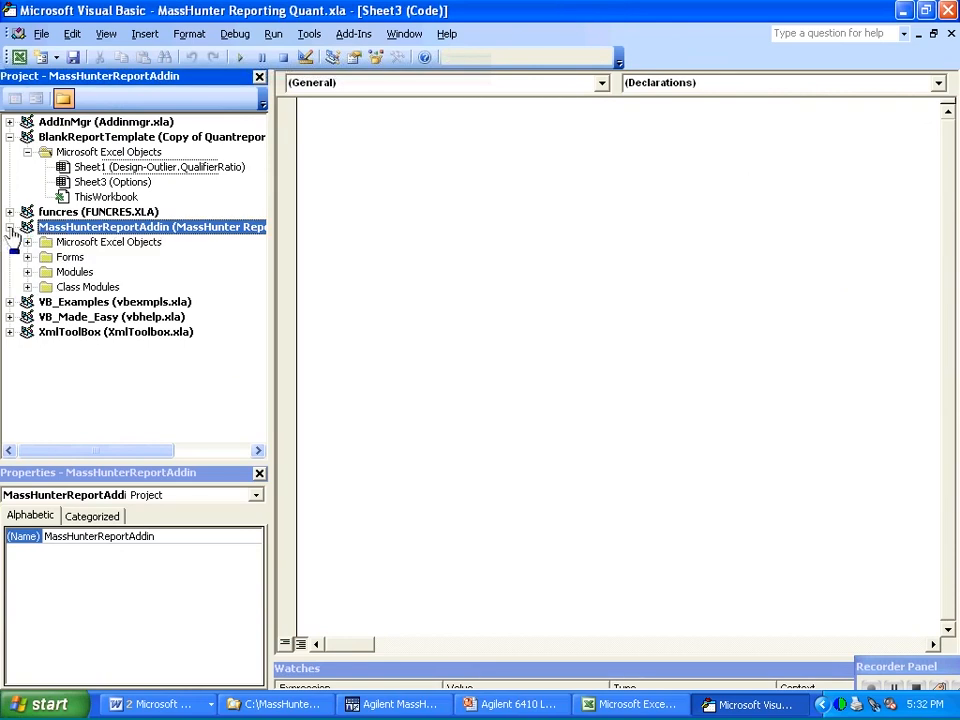
pyautogui.click(27, 272)
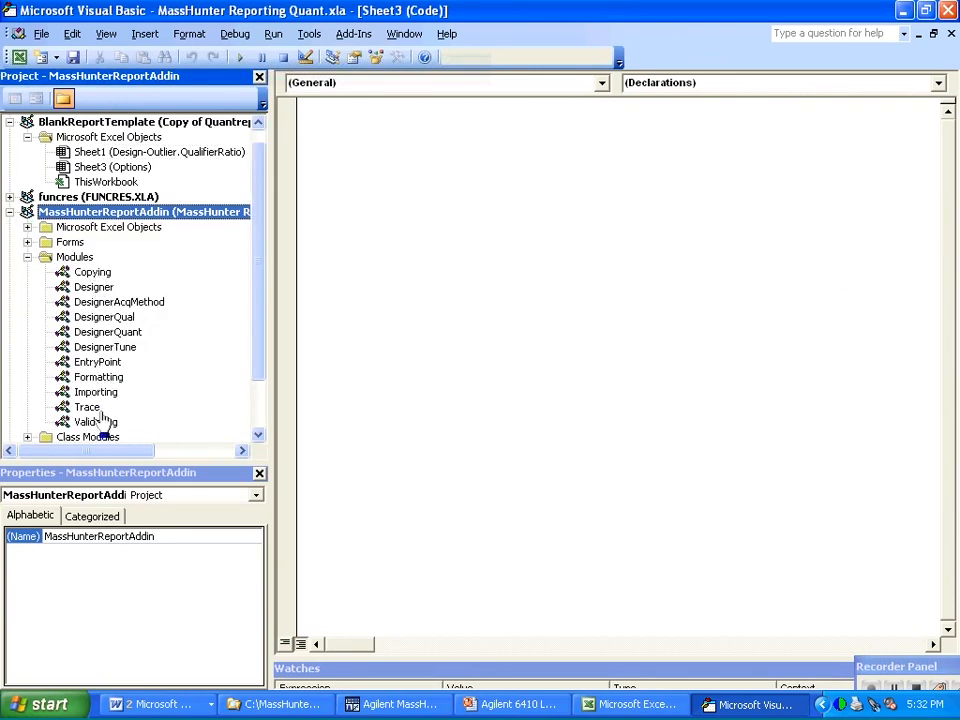
# Copy the Workbook_BeforePrint message-box macro from the Custom Event Additions Word document into the template's ThisWorkbook code module.
pyautogui.click(99, 184)
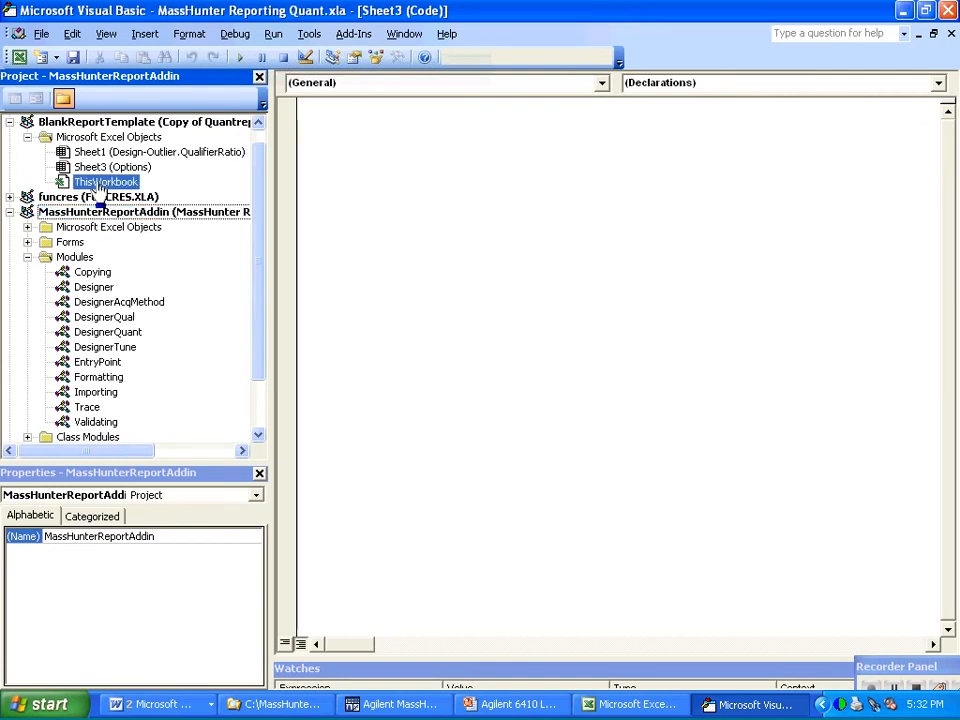
pyautogui.moveTo(97, 184); pyautogui.dragTo(311, 583)
pyautogui.click(158, 704)
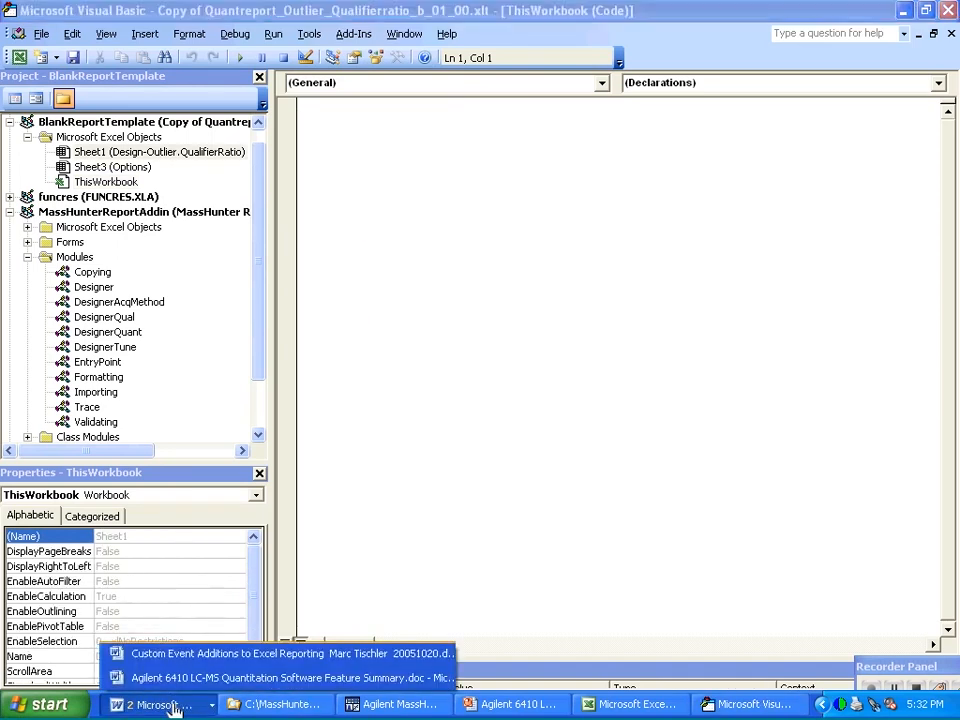
pyautogui.click(195, 665)
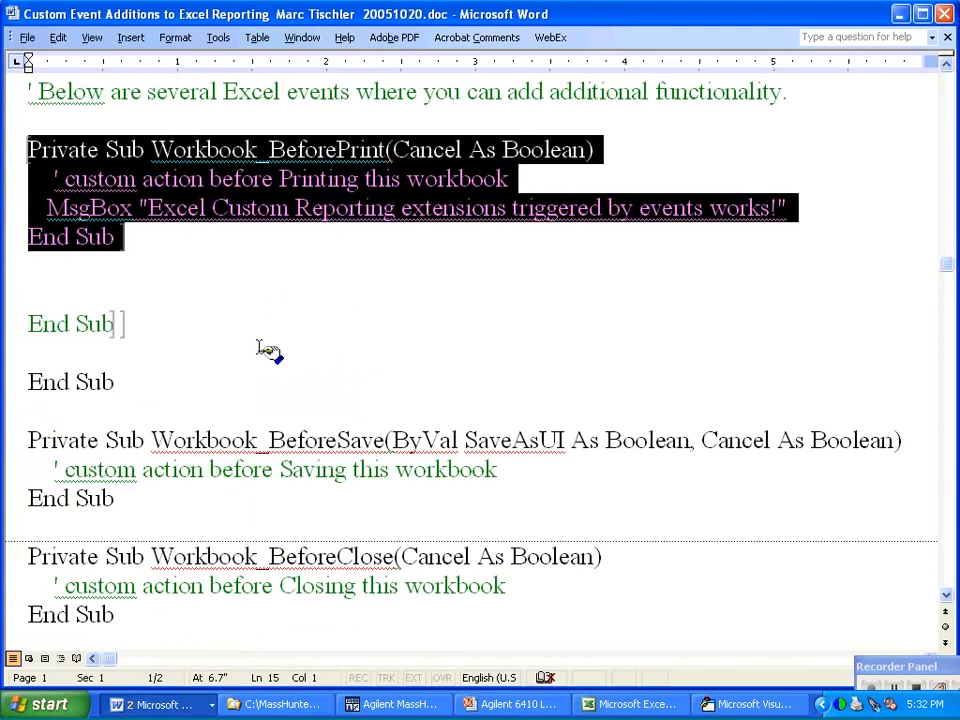
pyautogui.hotkey('alt', 'Tab')
pyautogui.moveTo(268, 350); pyautogui.dragTo(420, 285)
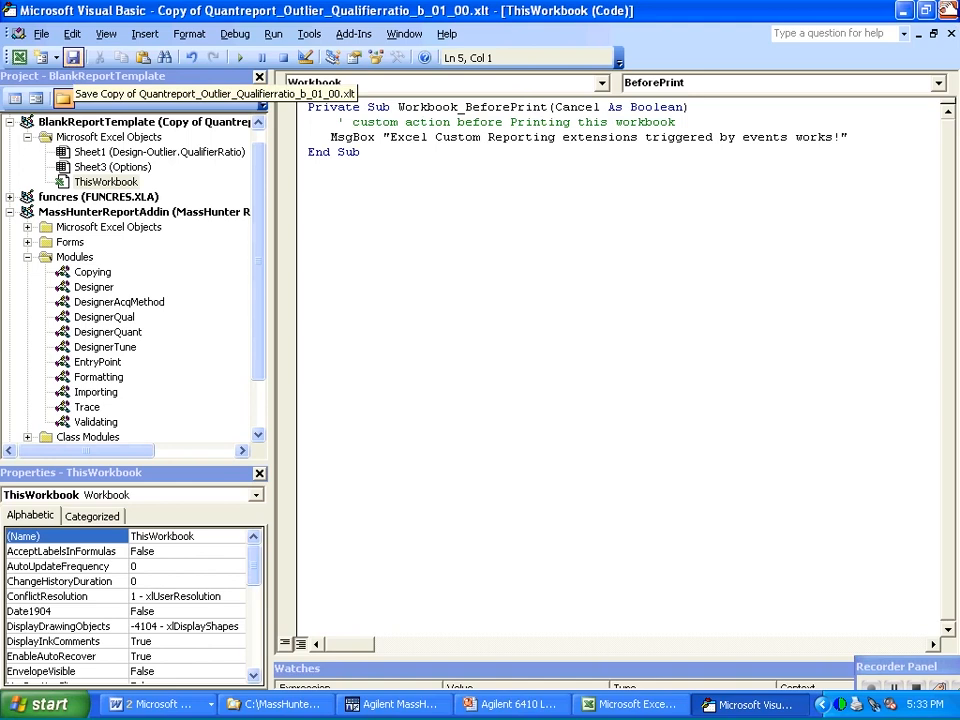
# Close the Visual Basic Editor, save the Copy of Quantreport_Outlier_Qualifierratio_b_01_00.xlt template and exit Excel.
pyautogui.click(948, 12)
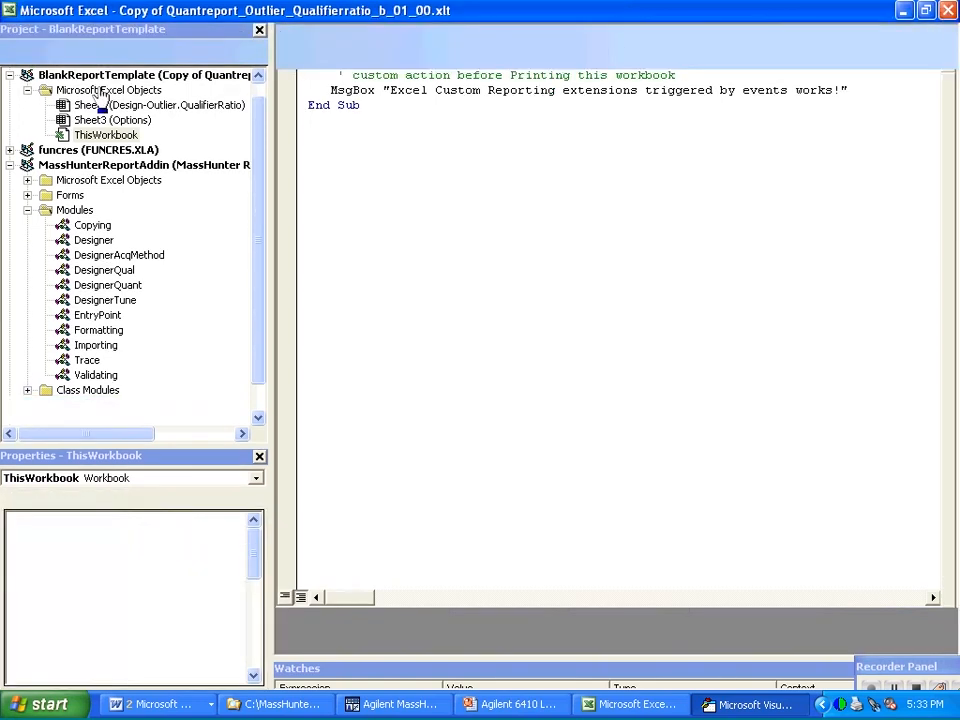
pyautogui.hotkey('alt', 'f')
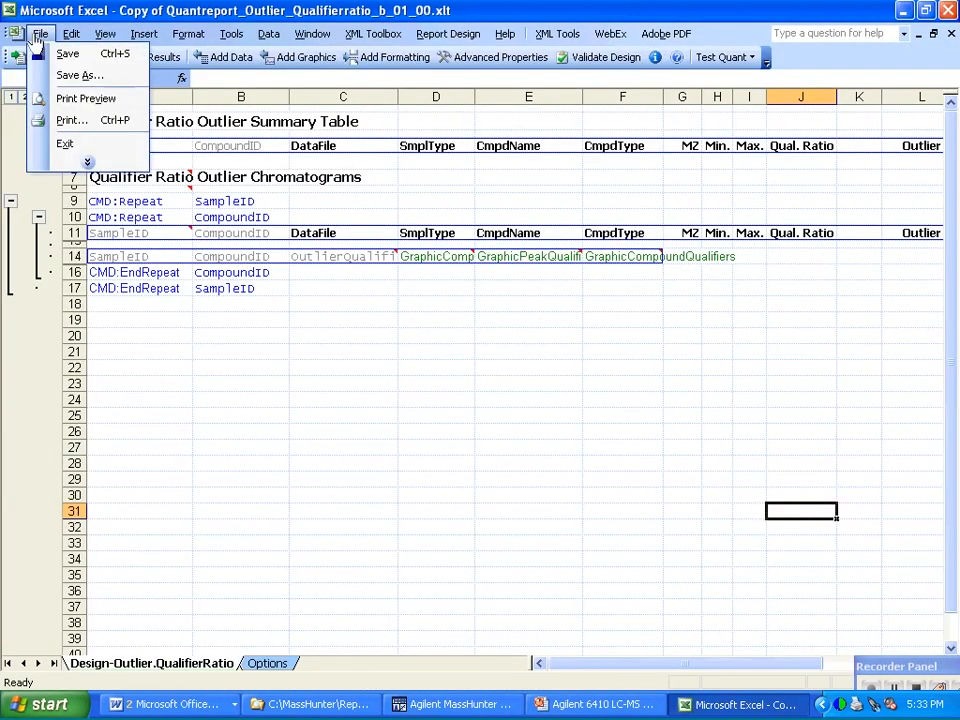
pyautogui.click(34, 54)
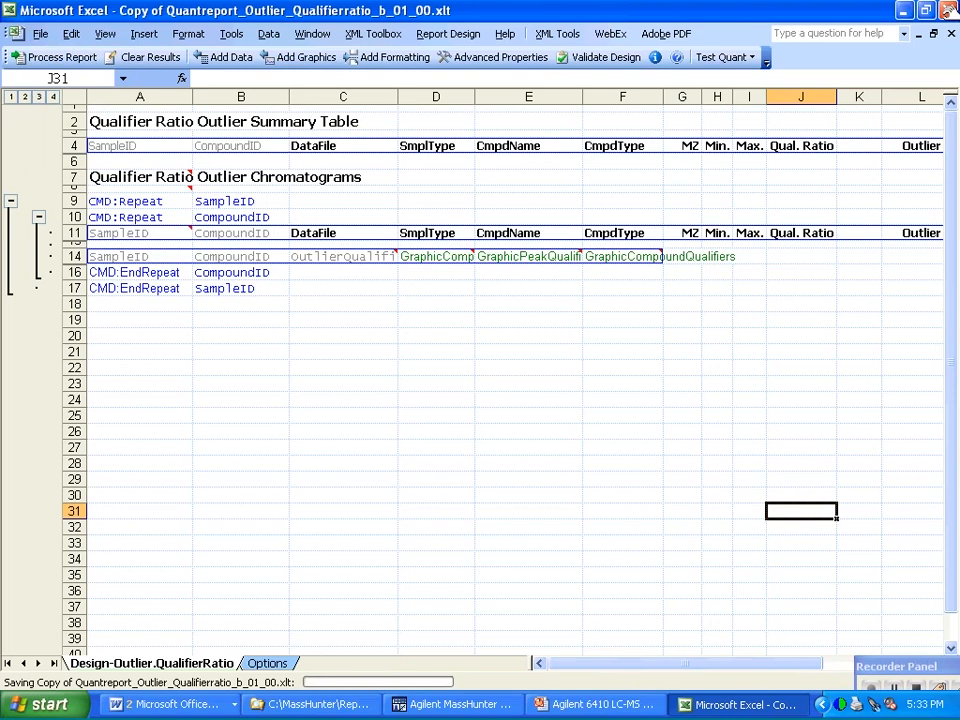
pyautogui.click(948, 11)
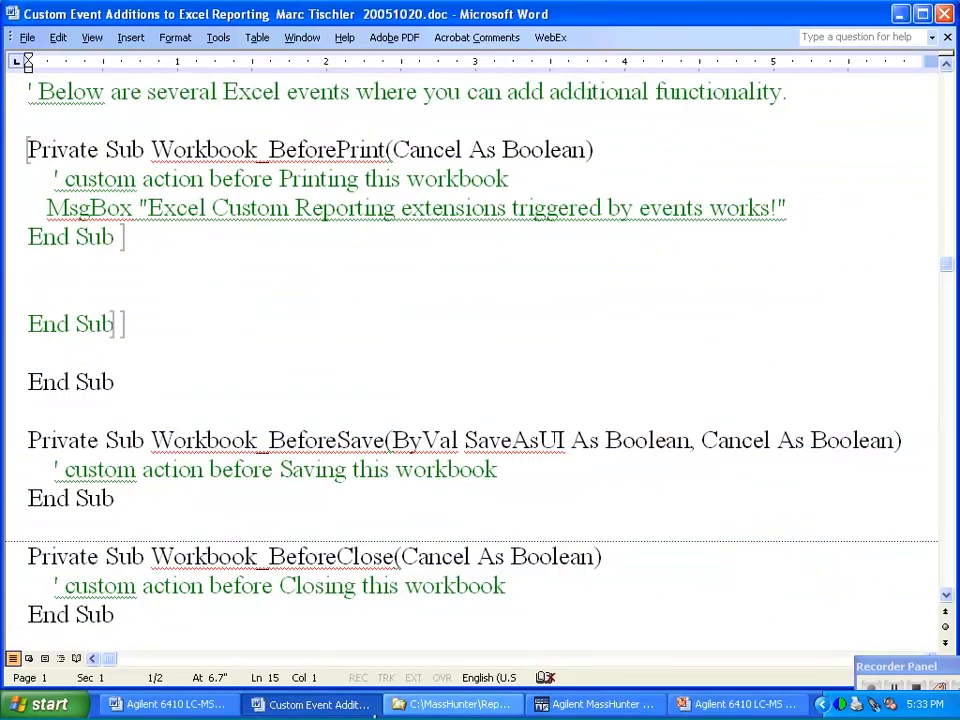
# Reopen Copy of Quantreport_Outlier_Qualifierratio_b_01_00.xlt from the Quant report templates folder with macros enabled.
pyautogui.click(455, 704)
pyautogui.rightClick(414, 349)
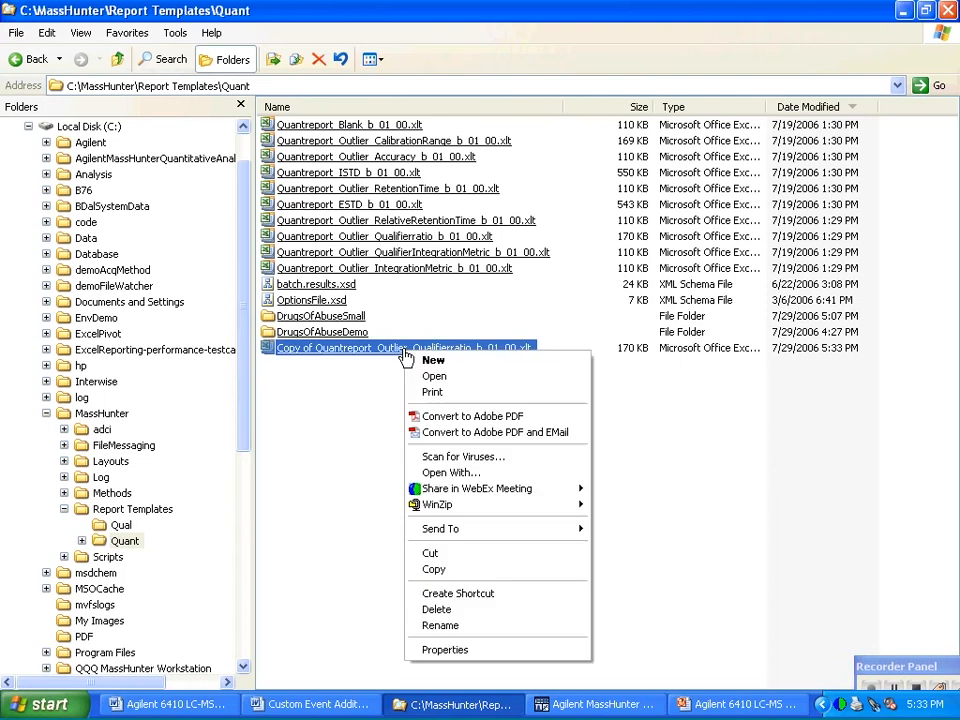
pyautogui.press('m')
pyautogui.press('Return')
pyautogui.press('Return')
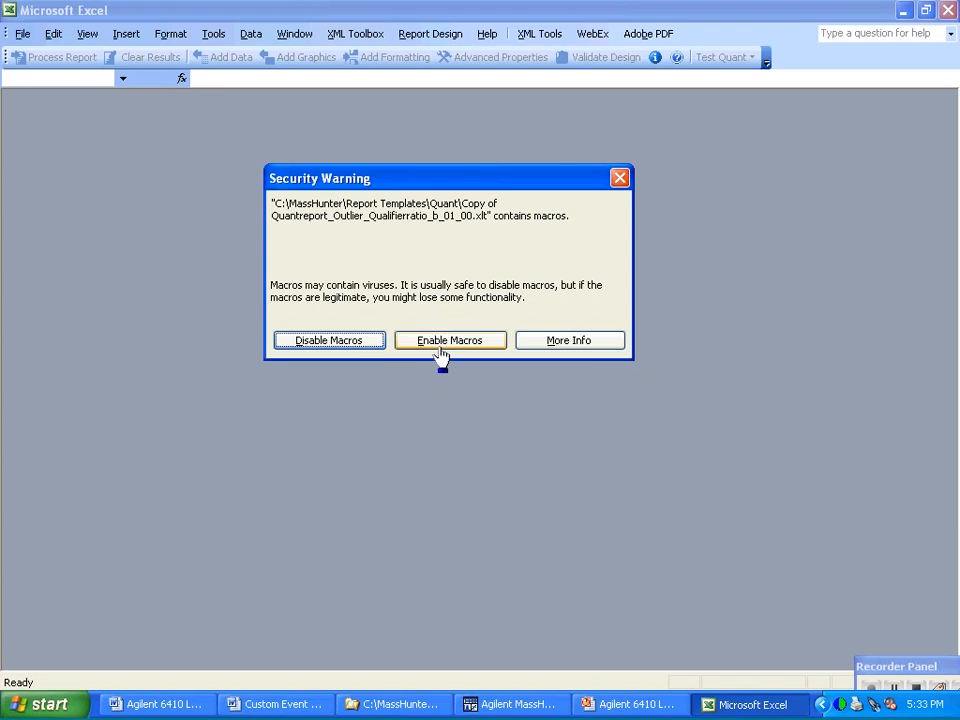
pyautogui.click(441, 346)
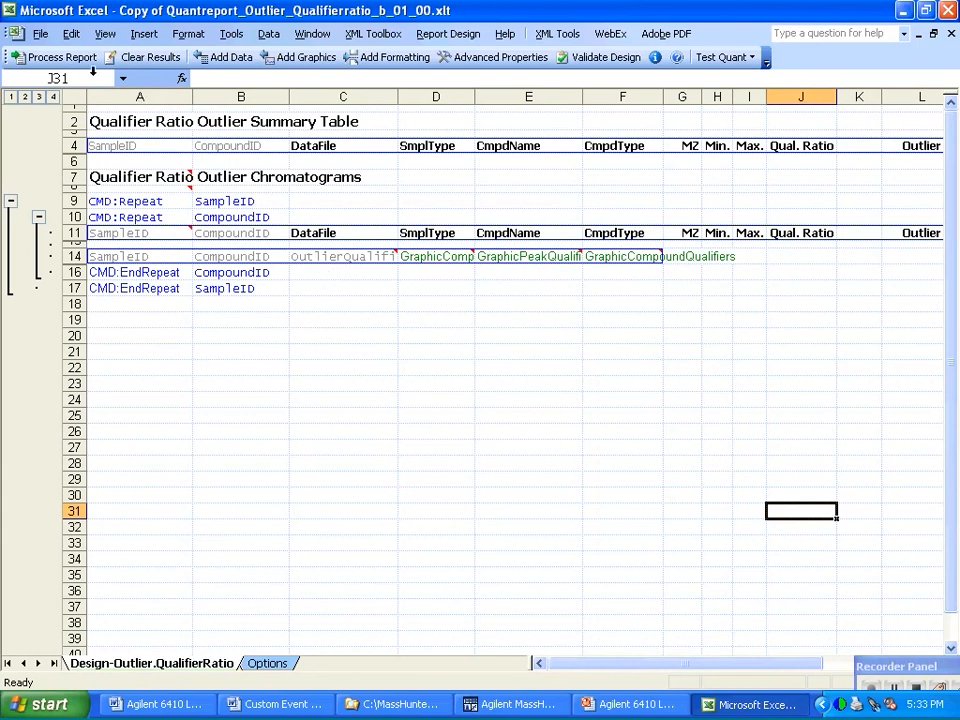
# Process the report using report.results.xml from the DrugsOfAbuseSmall folder as the results file.
pyautogui.click(68, 56)
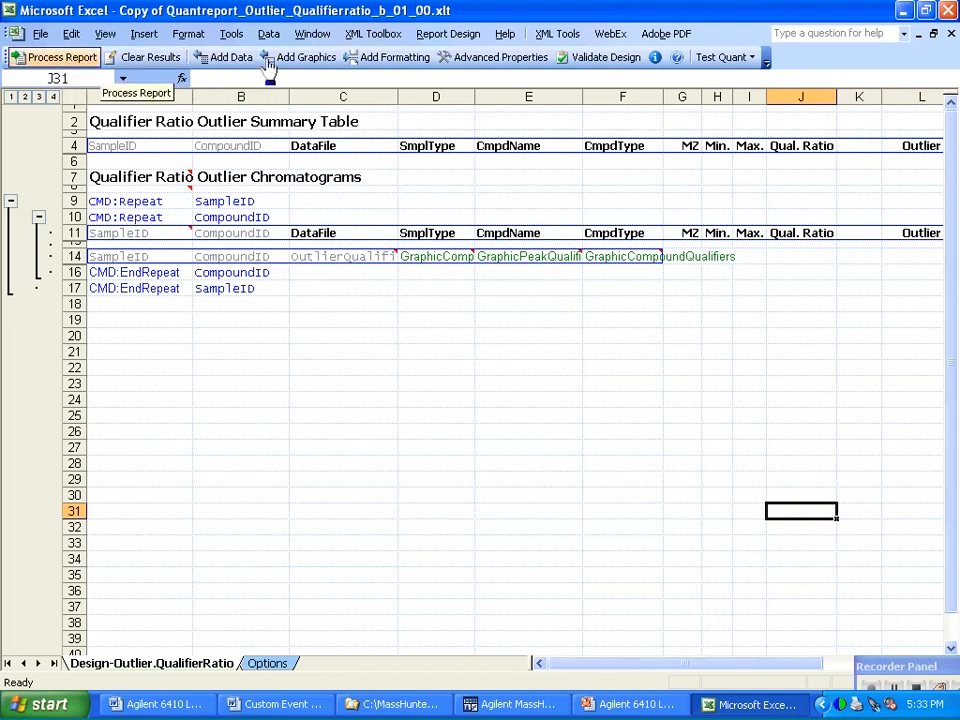
pyautogui.click(62, 58)
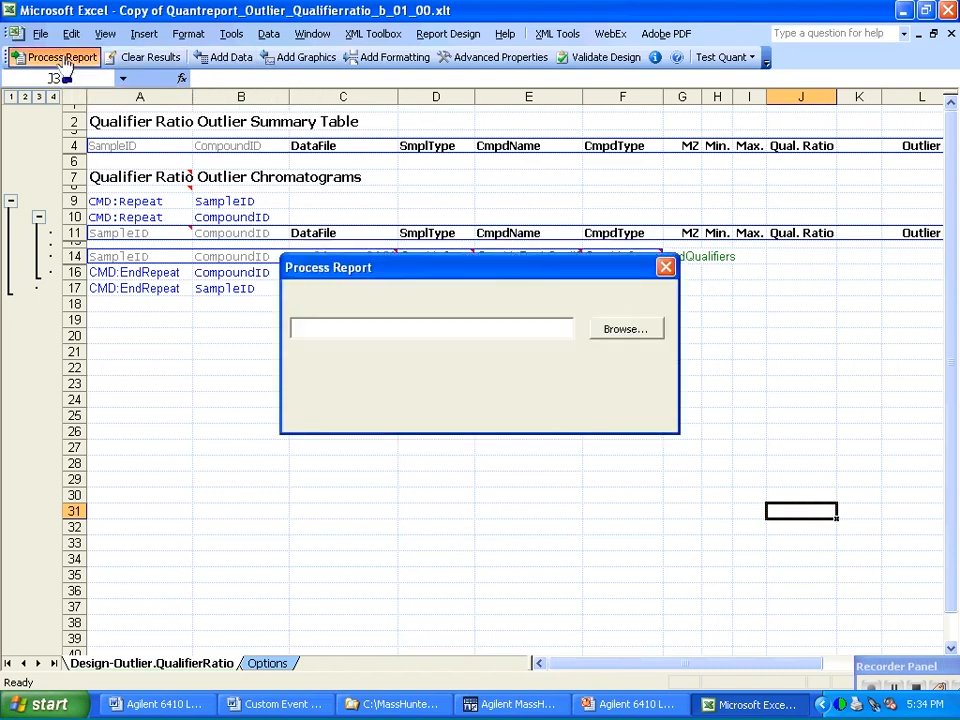
pyautogui.click(622, 332)
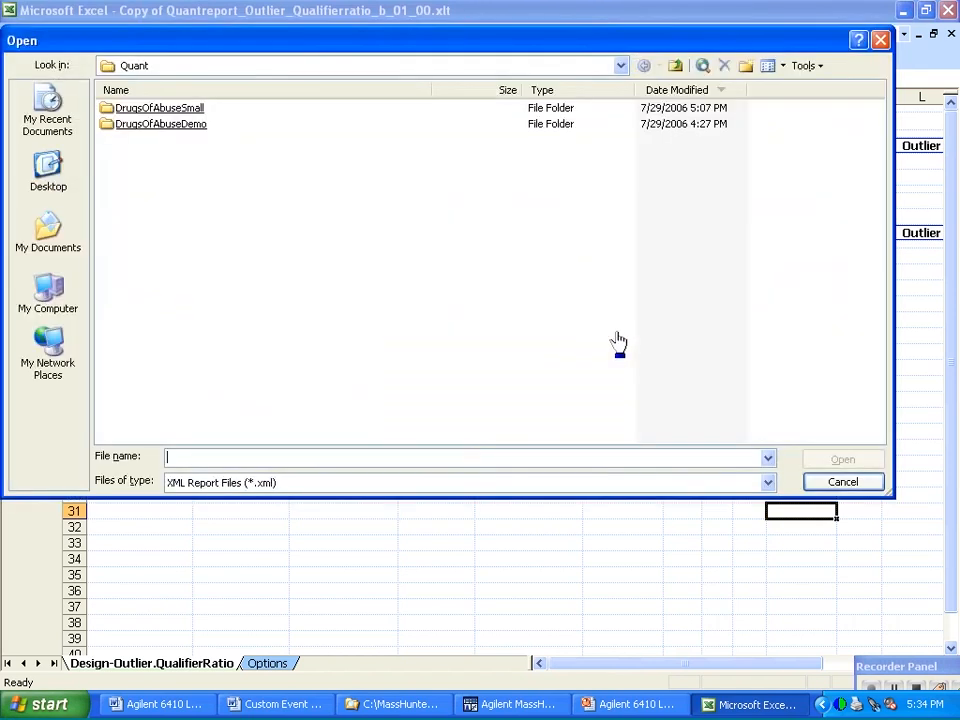
pyautogui.doubleClick(172, 108)
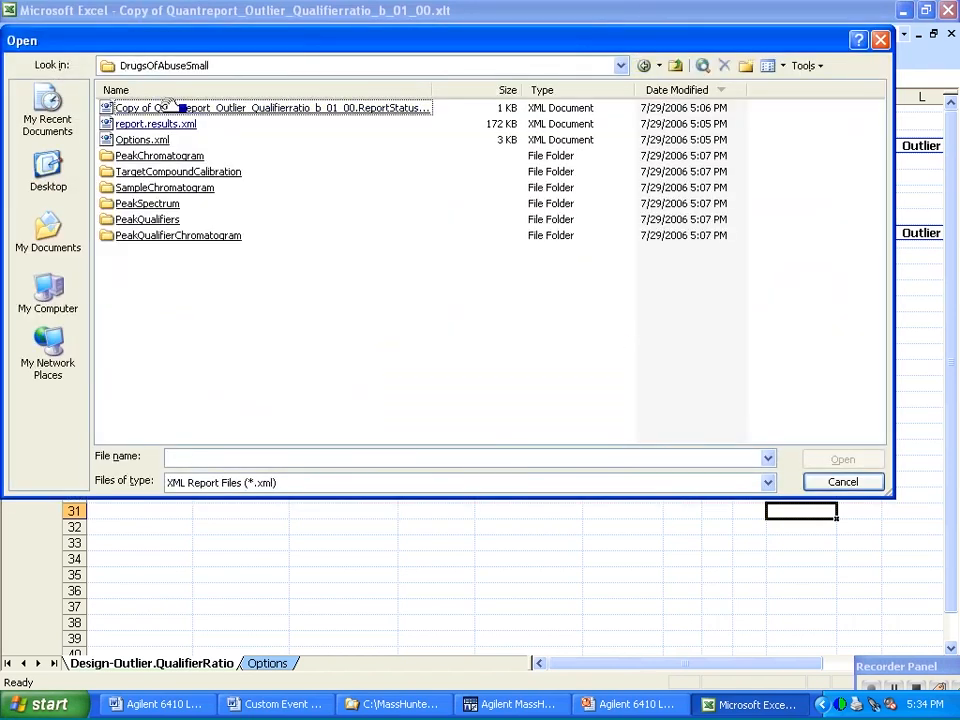
pyautogui.click(172, 124)
pyautogui.doubleClick(173, 125)
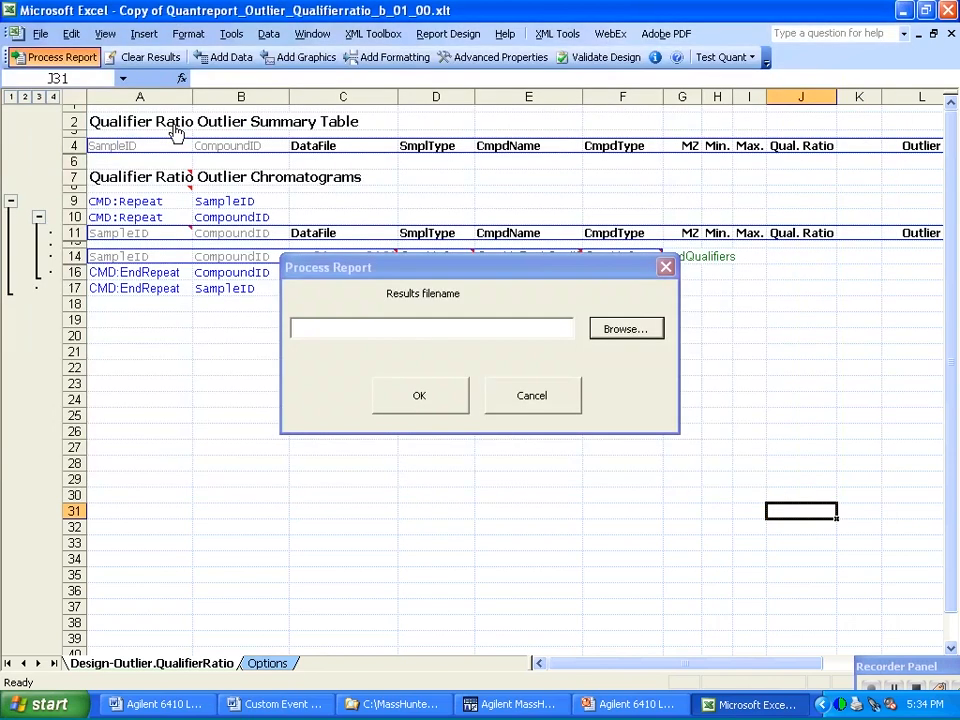
pyautogui.click(424, 406)
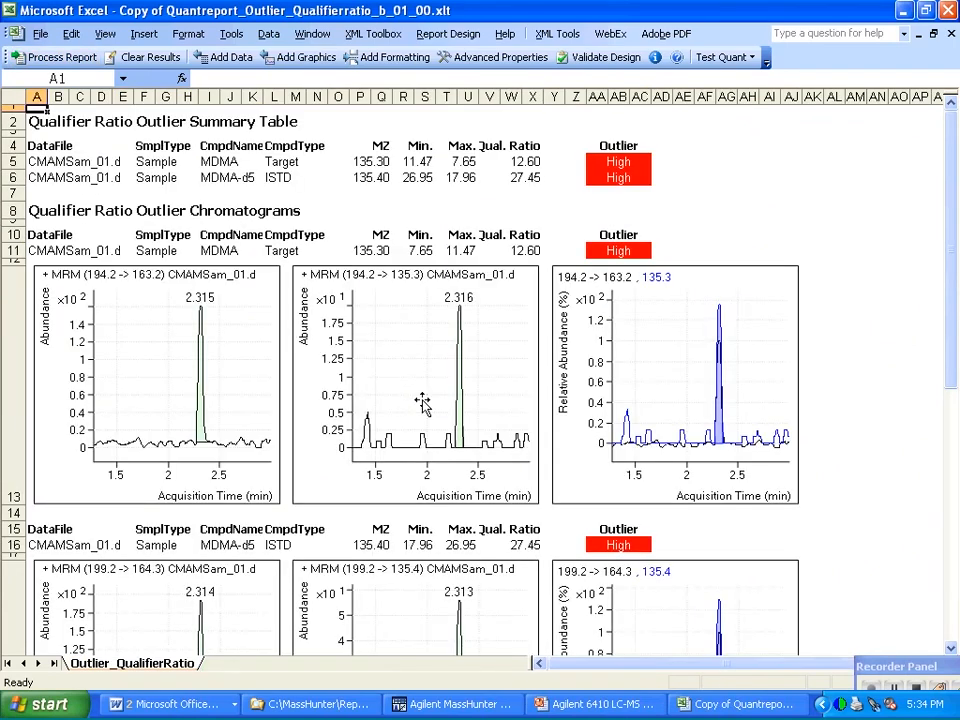
# Test the before-print event by starting to print the report, dismissing the custom message and cancelling the print.
pyautogui.click(38, 35)
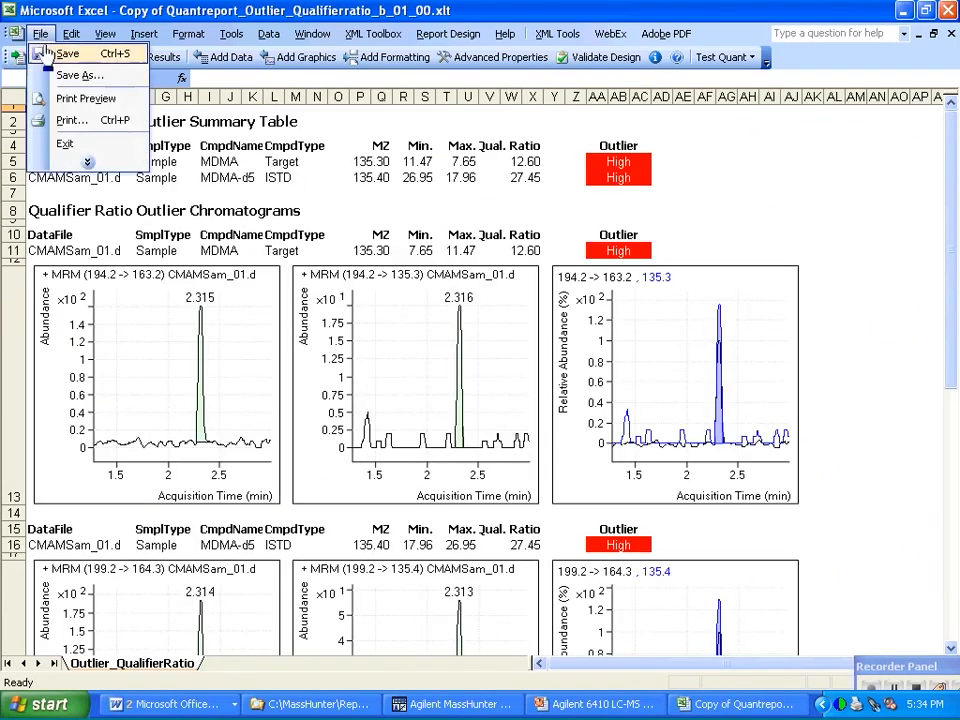
pyautogui.click(70, 120)
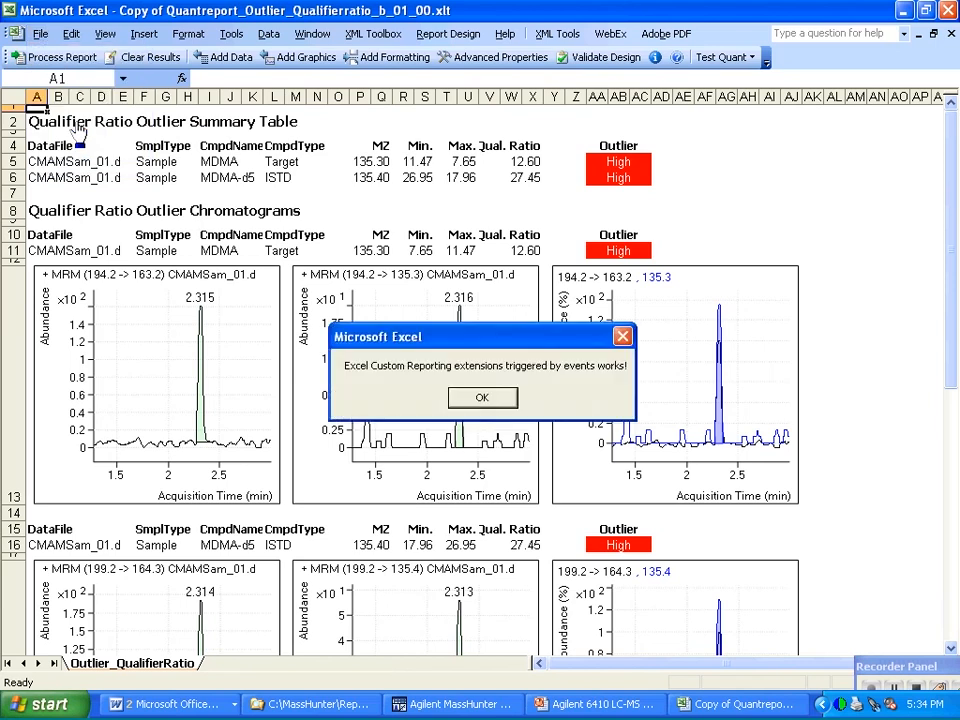
pyautogui.click(486, 399)
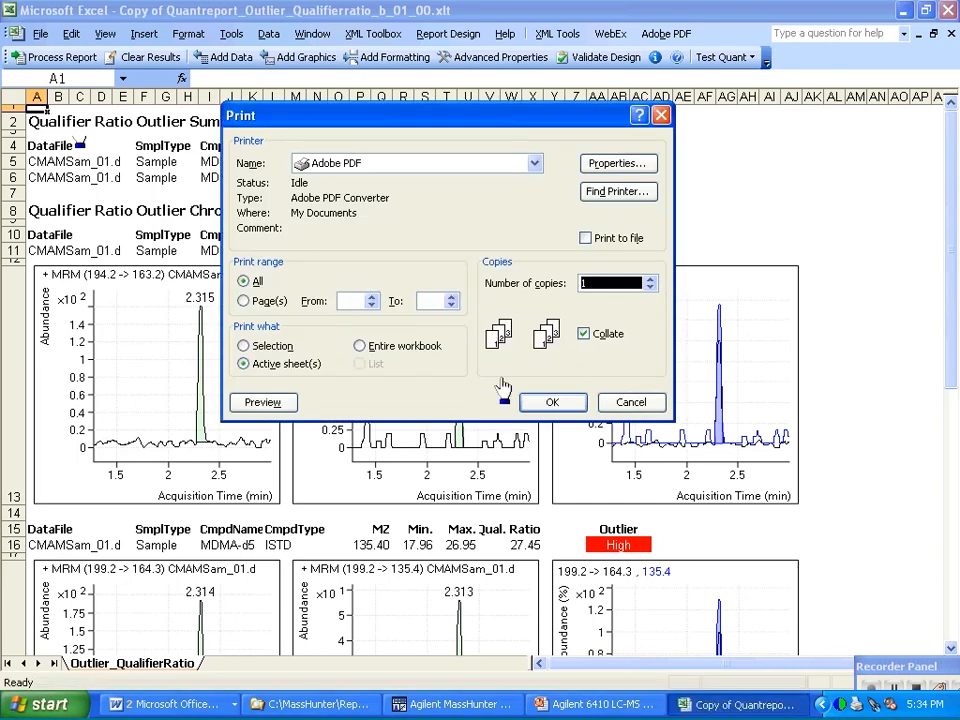
pyautogui.click(631, 402)
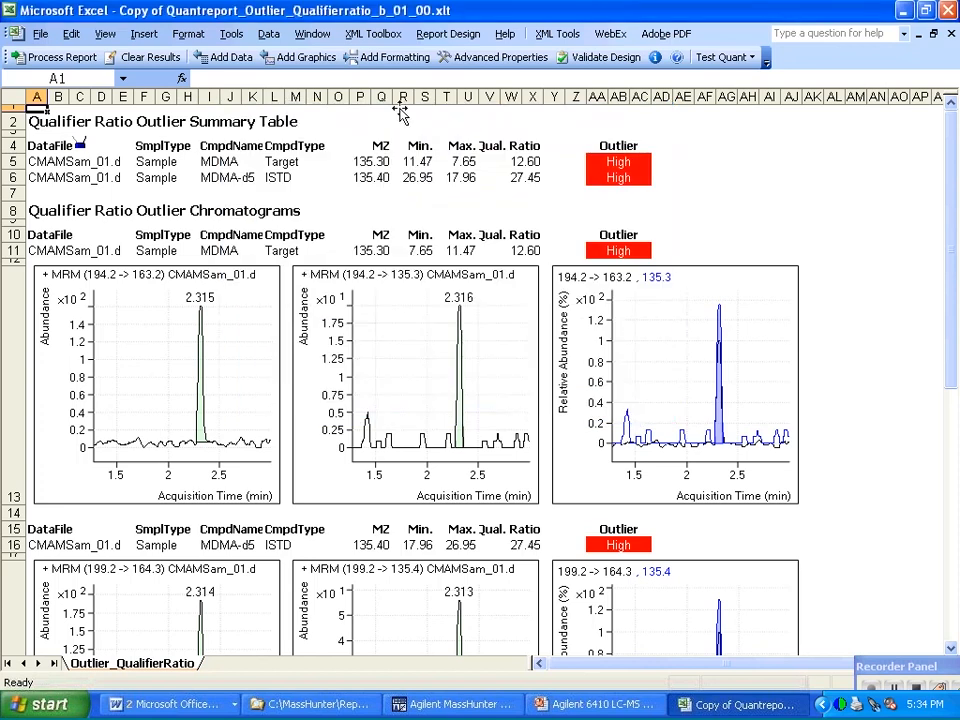
# Search the Visual Basic Macro Examples help for "email" and display the topic E-Mailing A File With Outlook.
pyautogui.click(505, 35)
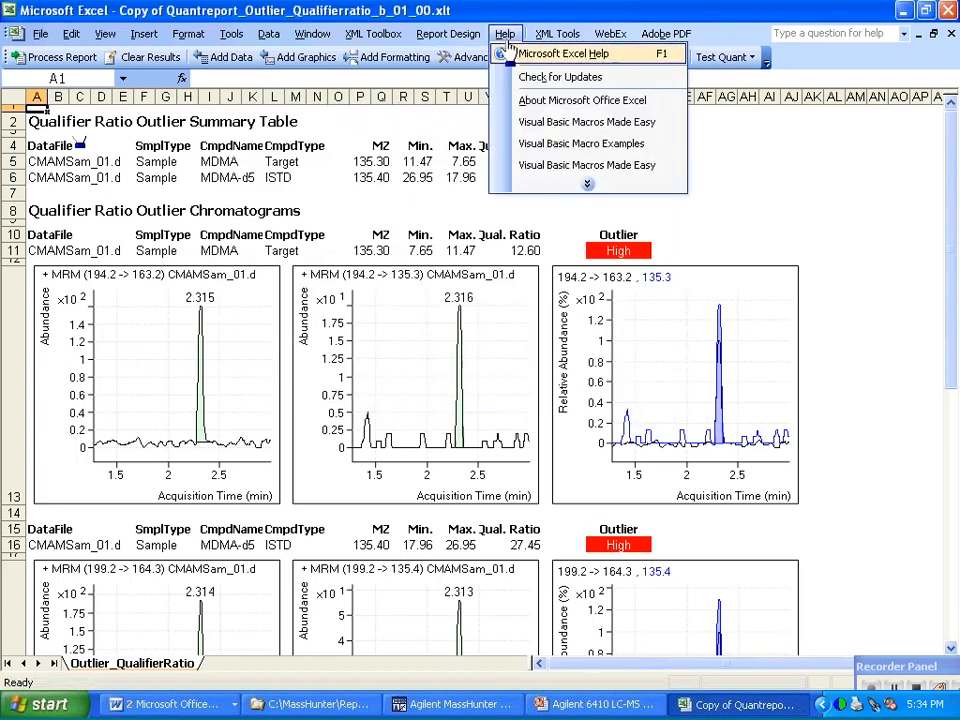
pyautogui.click(512, 55)
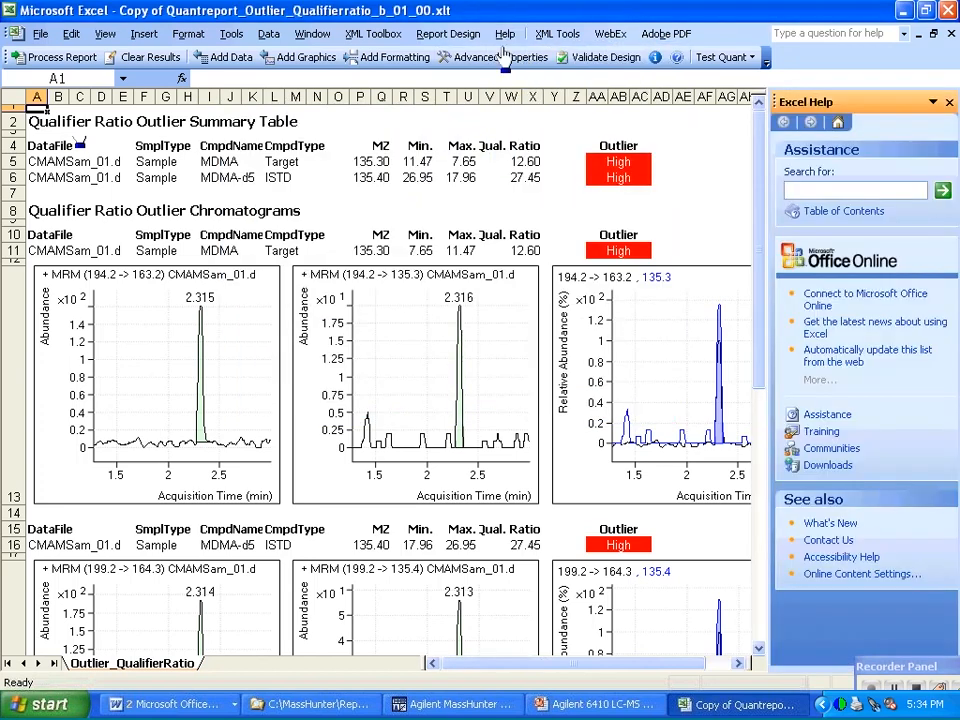
pyautogui.click(504, 36)
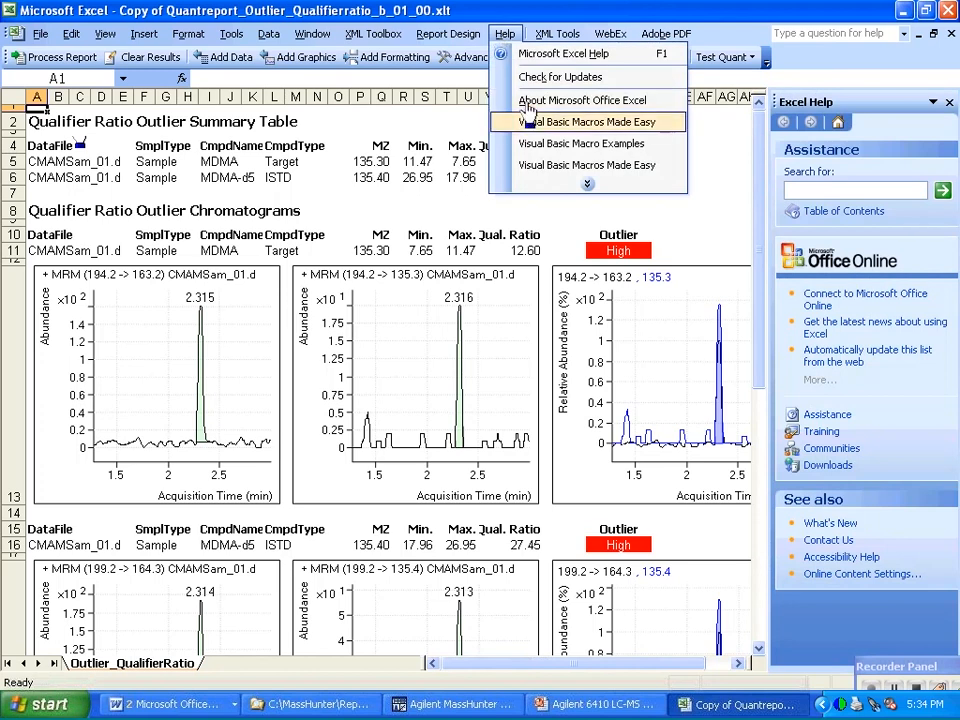
pyautogui.click(541, 146)
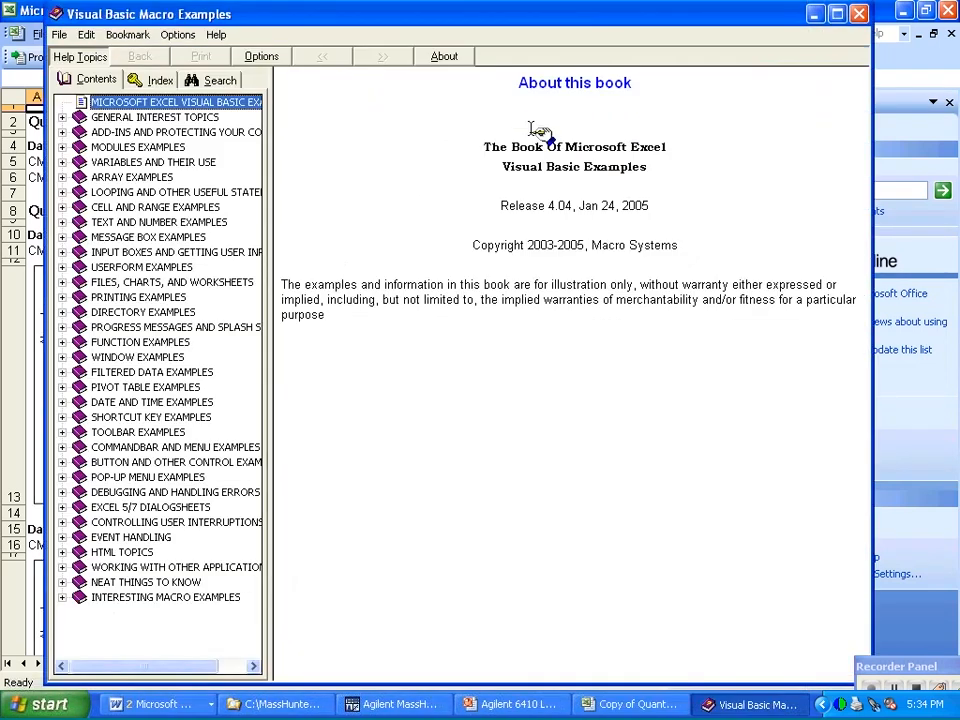
pyautogui.click(217, 85)
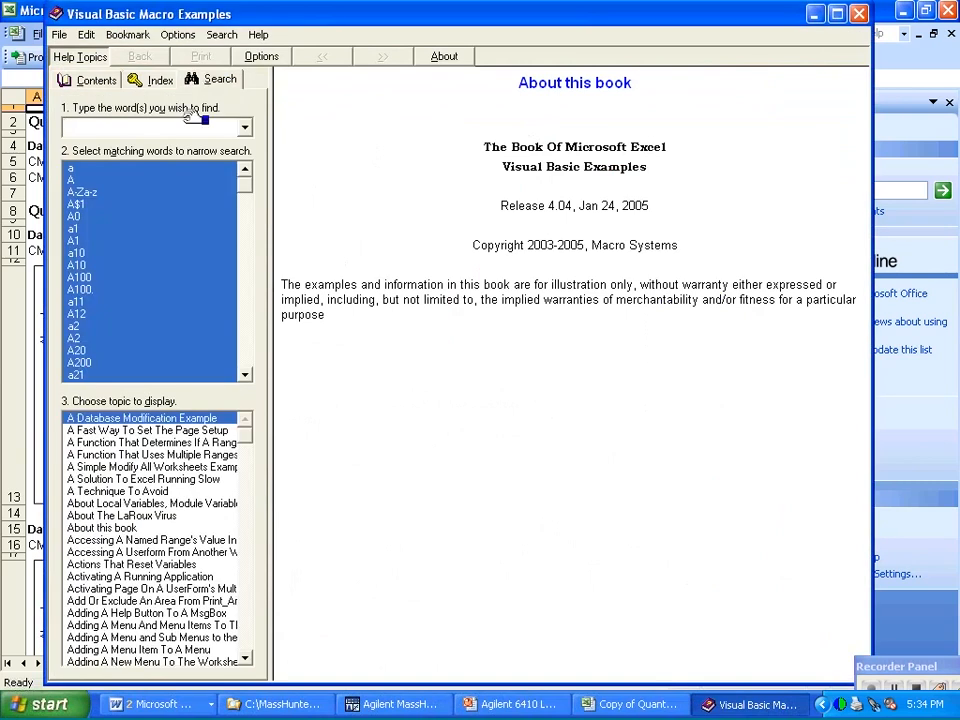
pyautogui.write('email')
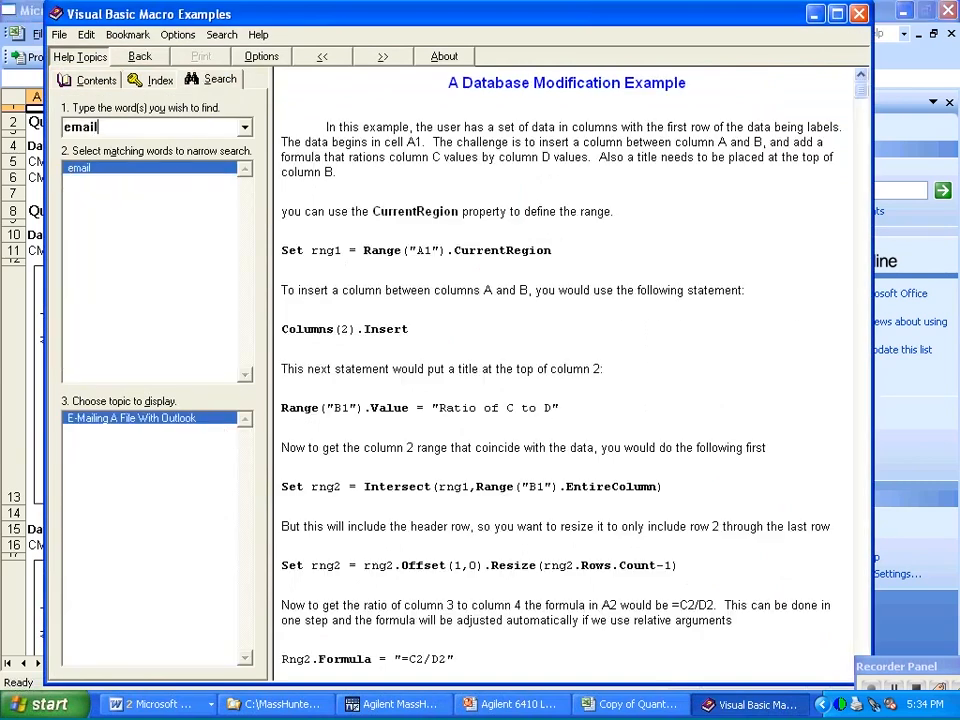
pyautogui.doubleClick(151, 419)
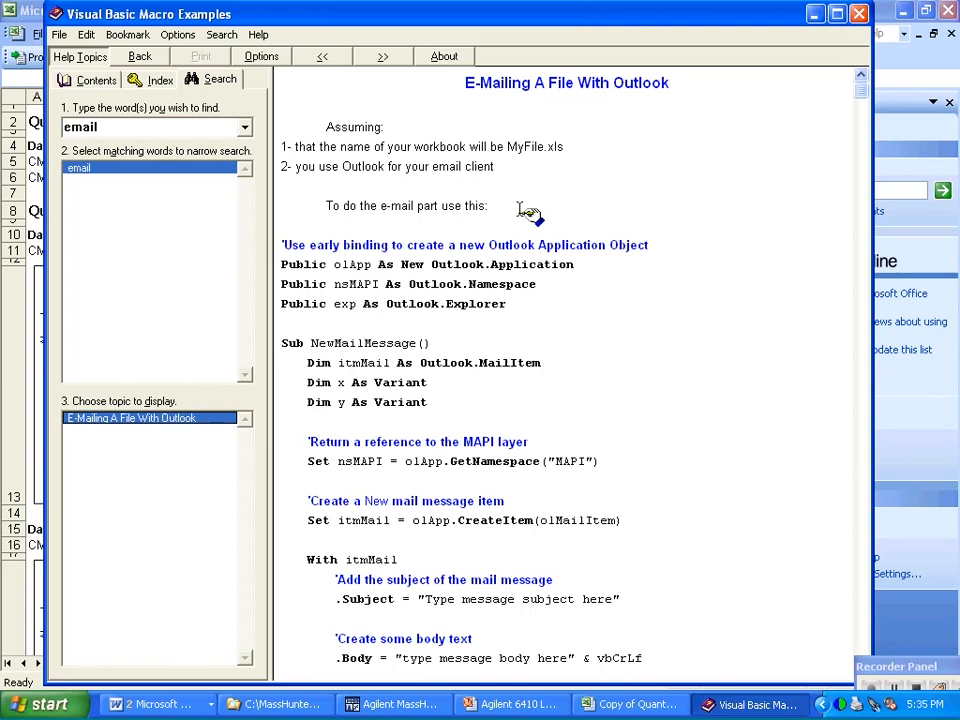
# Clear the processed results from the Qualifier Ratio Outlier report to return to the template design.
pyautogui.click(878, 666)
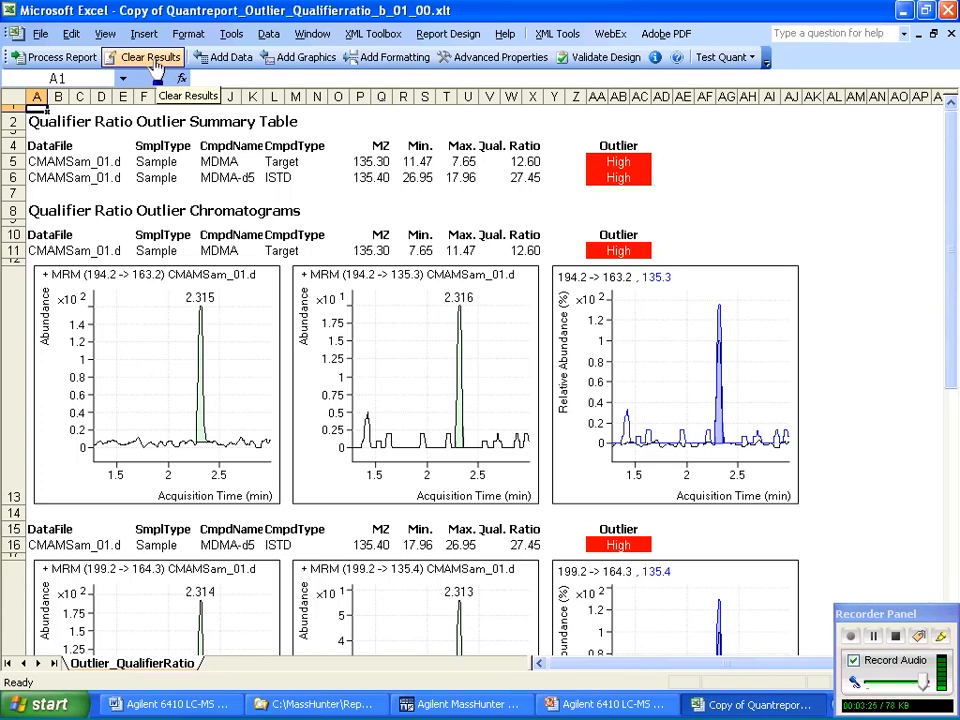
pyautogui.click(157, 62)
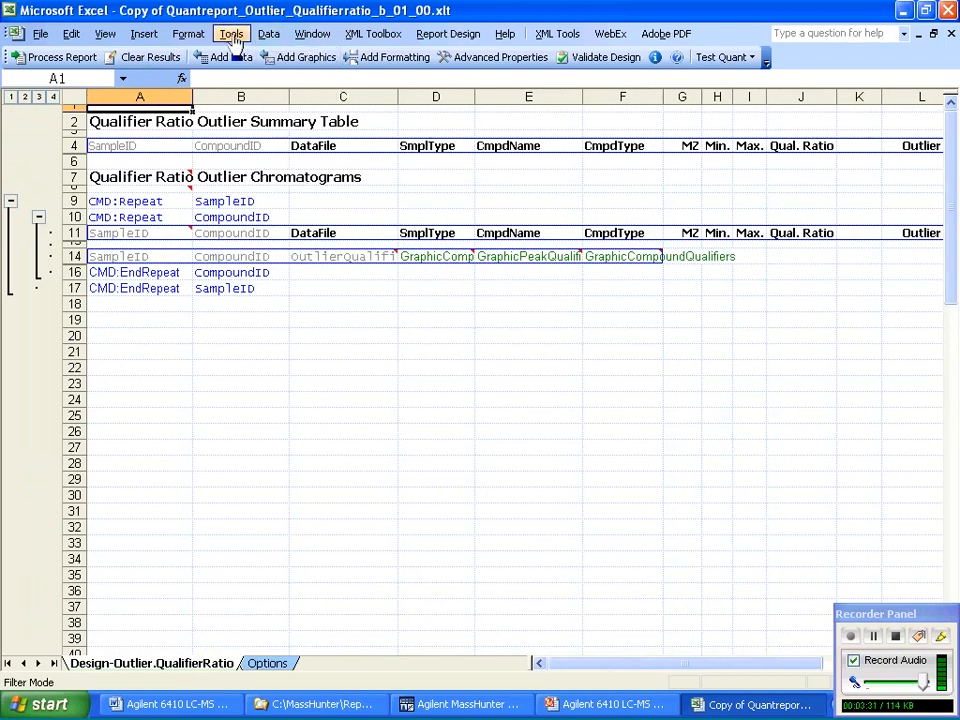
# Review the macro security level and accept the Low setting.
pyautogui.click(267, 36)
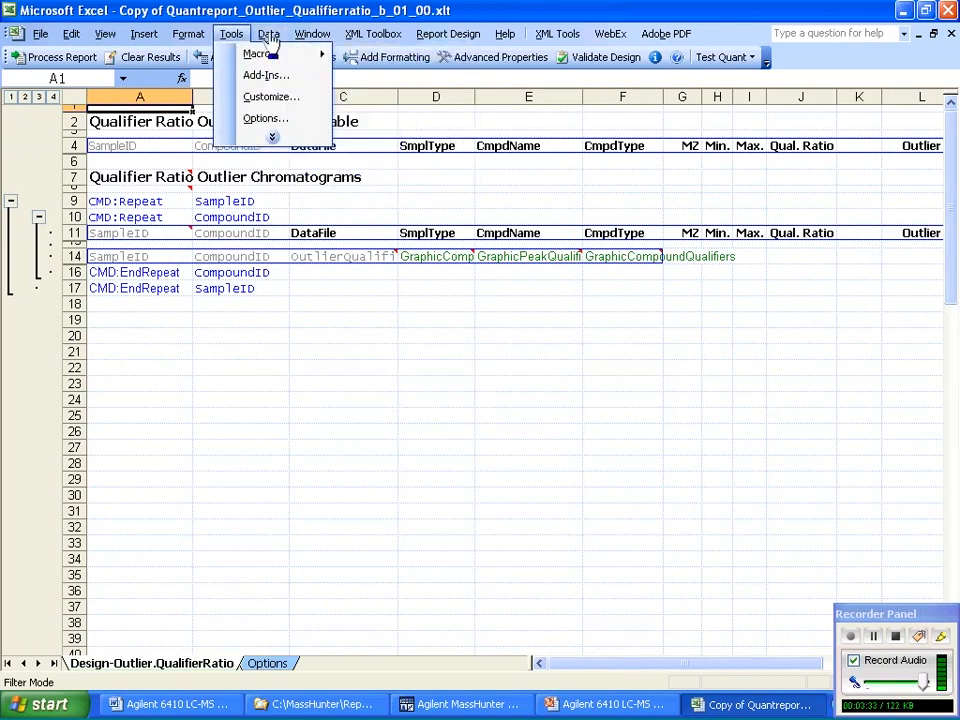
pyautogui.moveTo(254, 55)
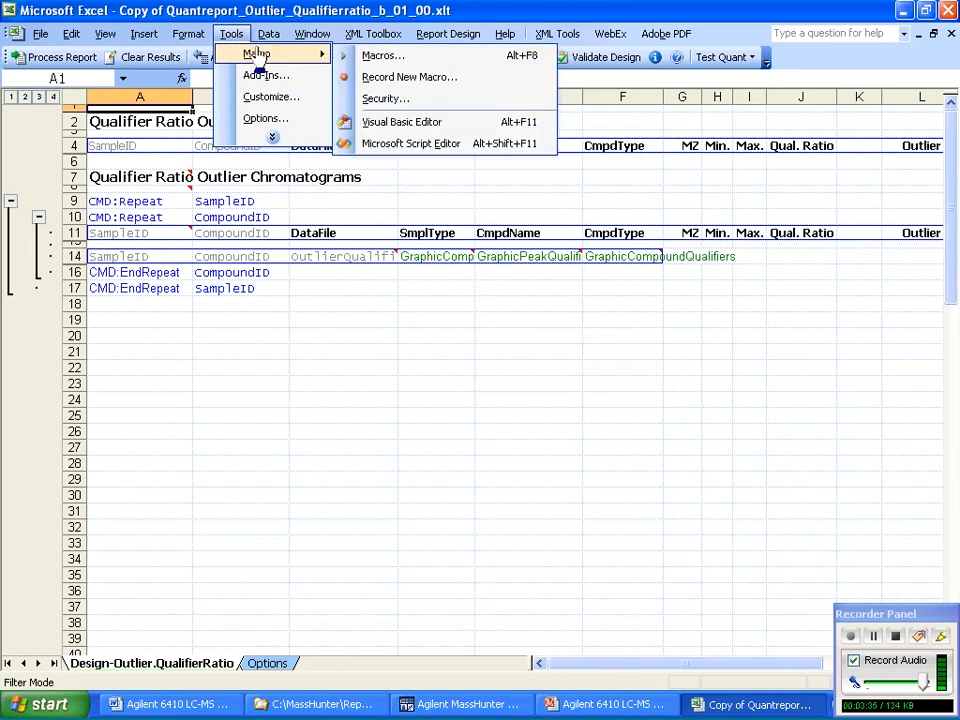
pyautogui.click(366, 100)
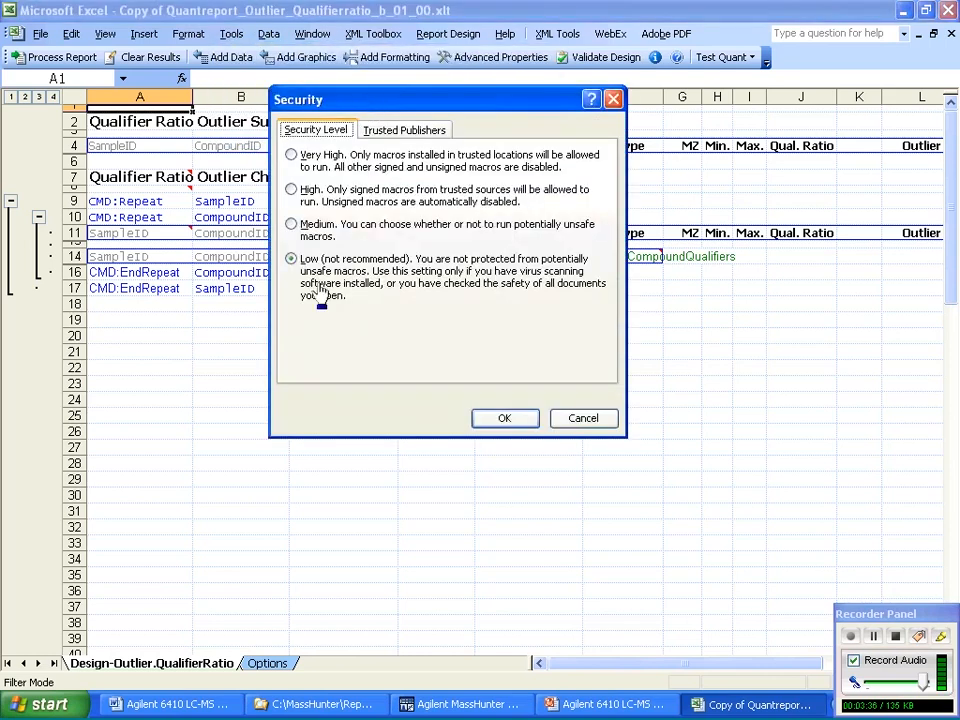
pyautogui.click(505, 417)
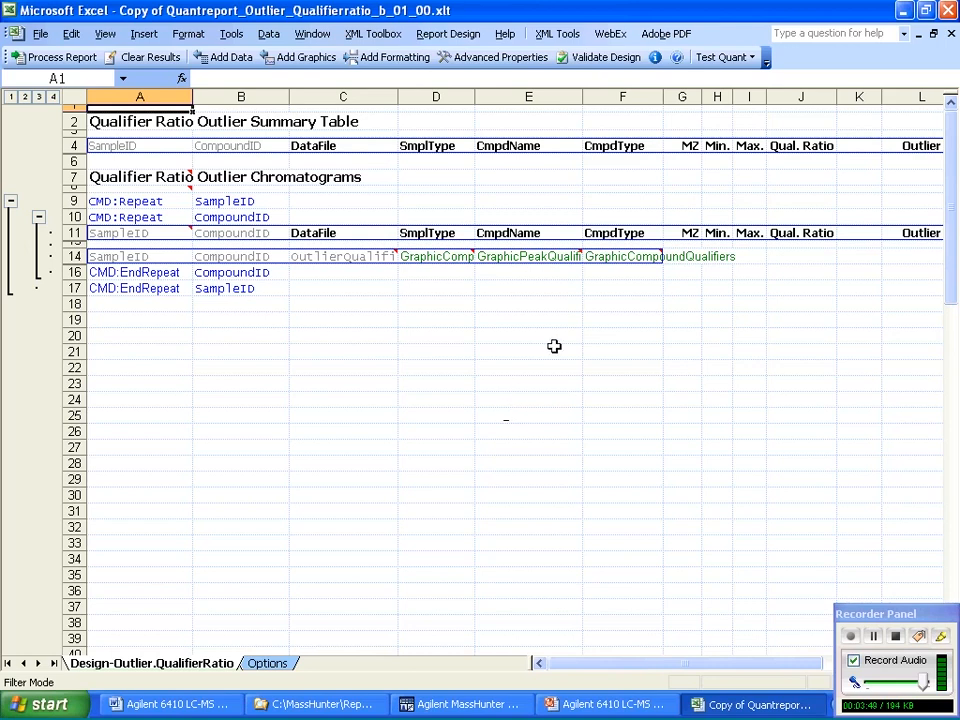
# Close Excel, saving the changes to Copy of Quantreport_Outlier_Qualifierratio_b_01_00.xlt.
pyautogui.click(948, 12)
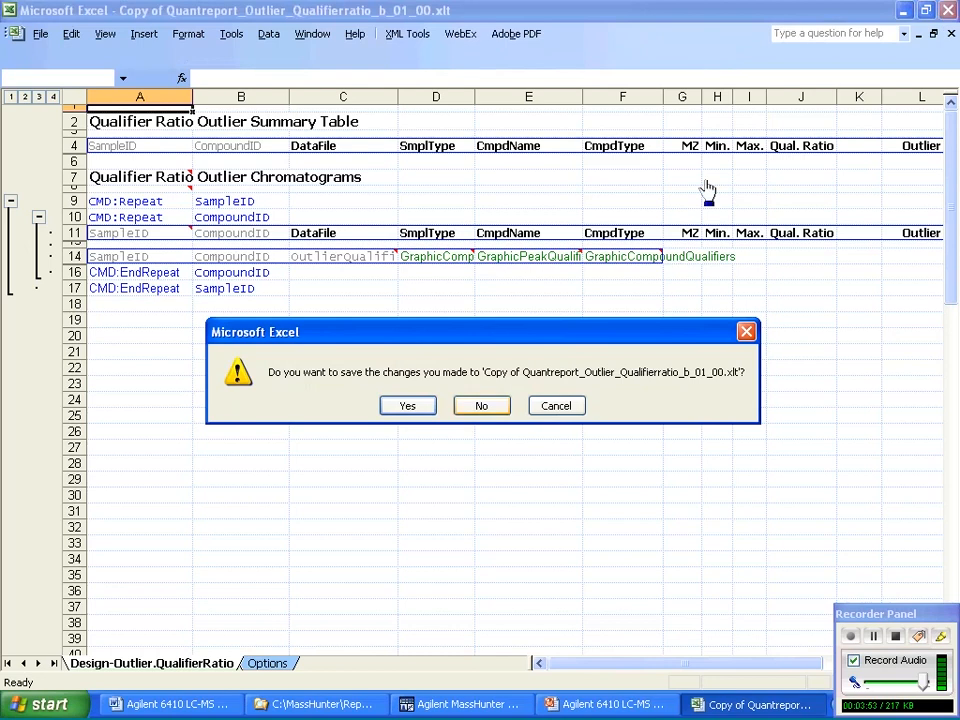
pyautogui.click(424, 408)
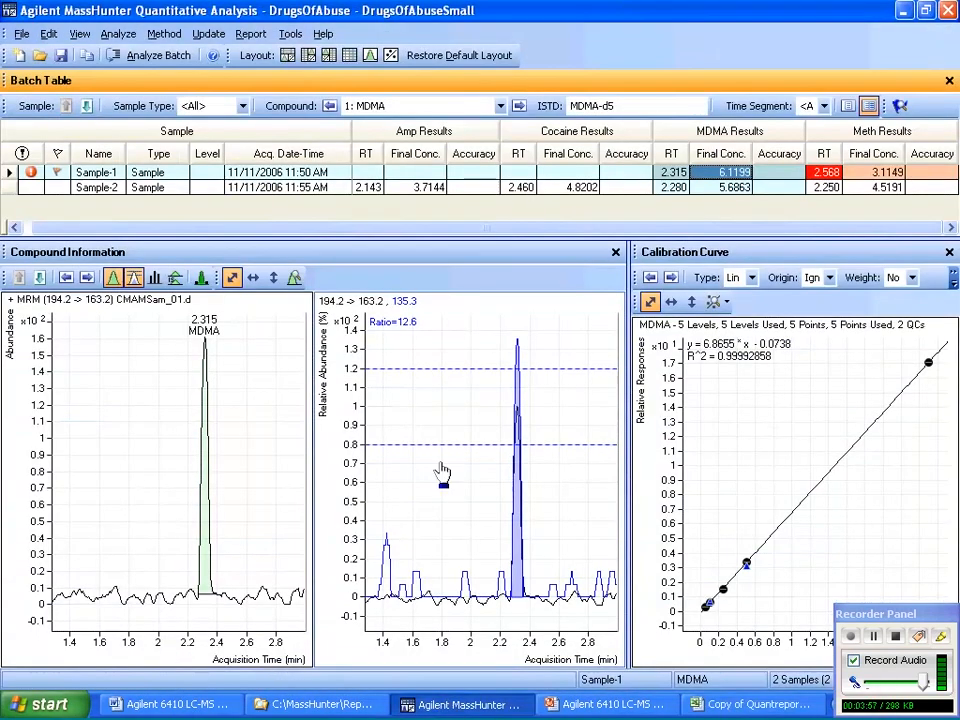
# Start generating a report for the DrugsOfAbuseSmall batch and add the template Copy of Quantreport_Outlier_Qualifierratio_b_01_00.xlt.
pyautogui.click(257, 40)
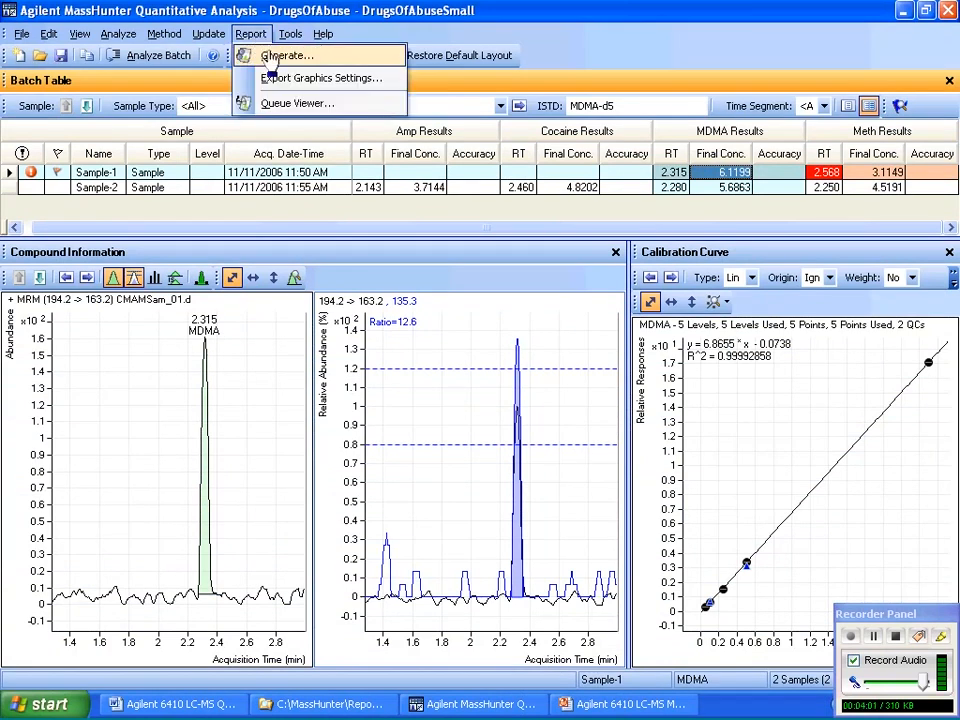
pyautogui.click(270, 58)
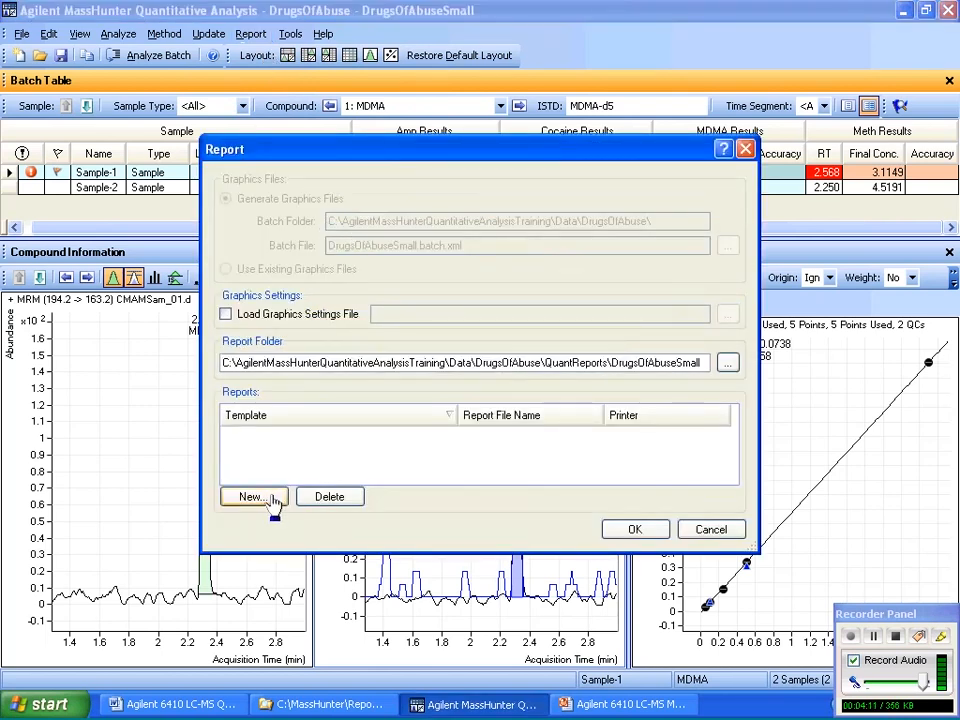
pyautogui.click(274, 497)
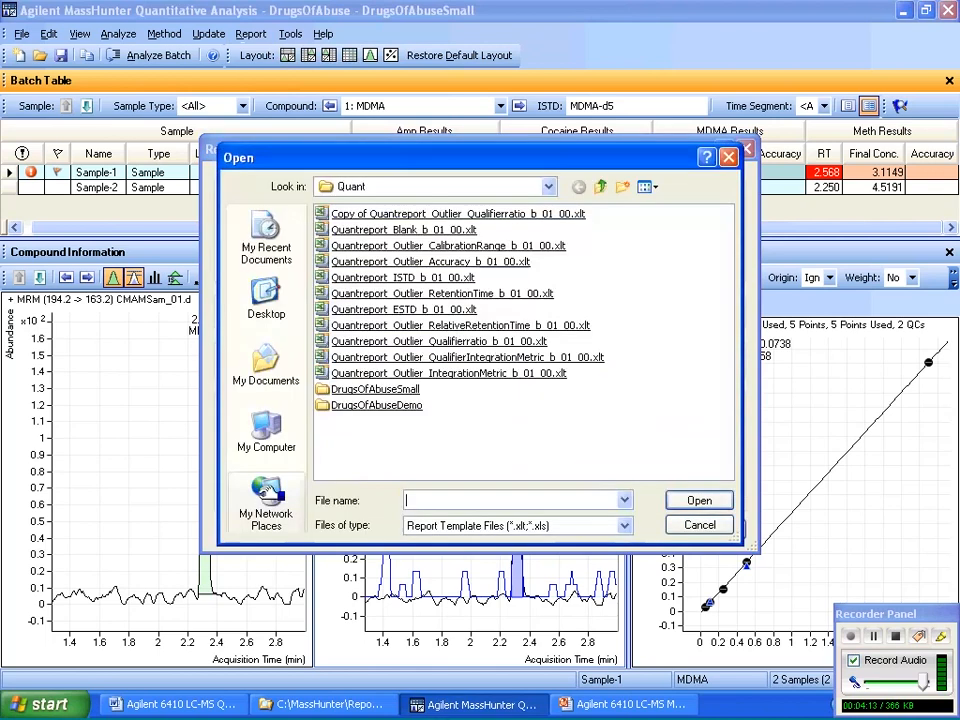
pyautogui.click(430, 214)
pyautogui.doubleClick(430, 214)
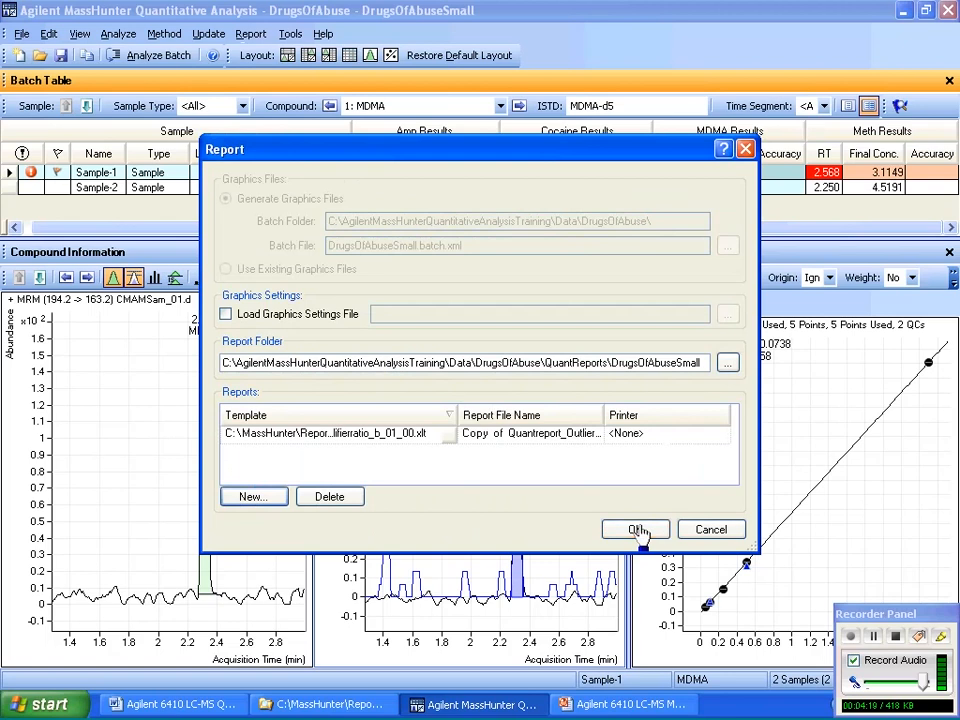
# Assign the hp psc 1200 series printer to the report and submit it for generation.
pyautogui.click(720, 433)
pyautogui.click(723, 438)
pyautogui.click(720, 525)
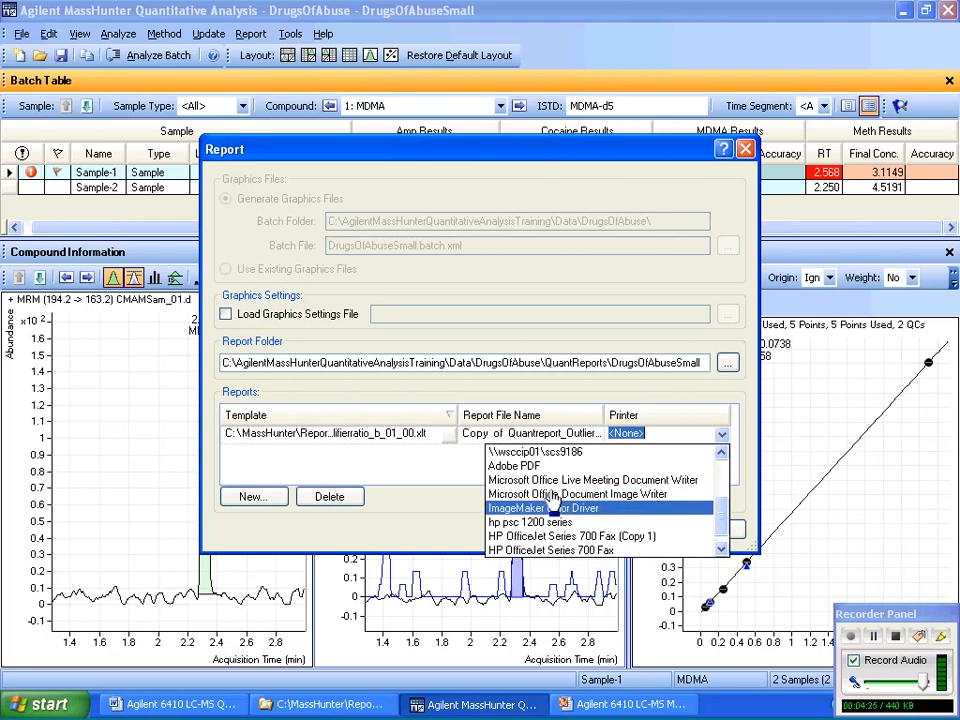
pyautogui.click(553, 522)
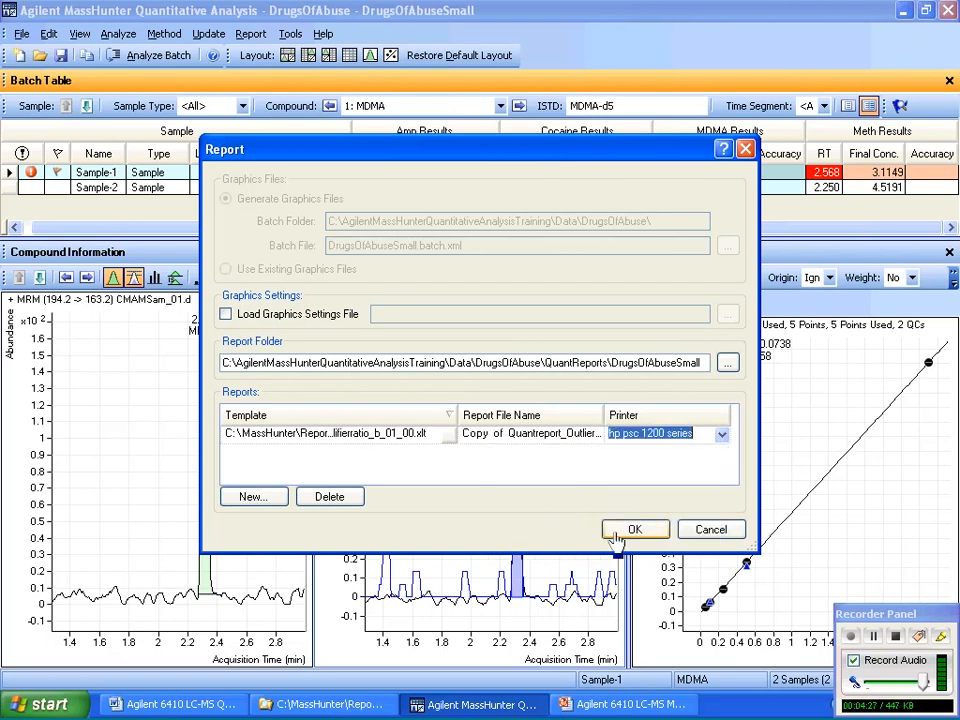
pyautogui.click(632, 530)
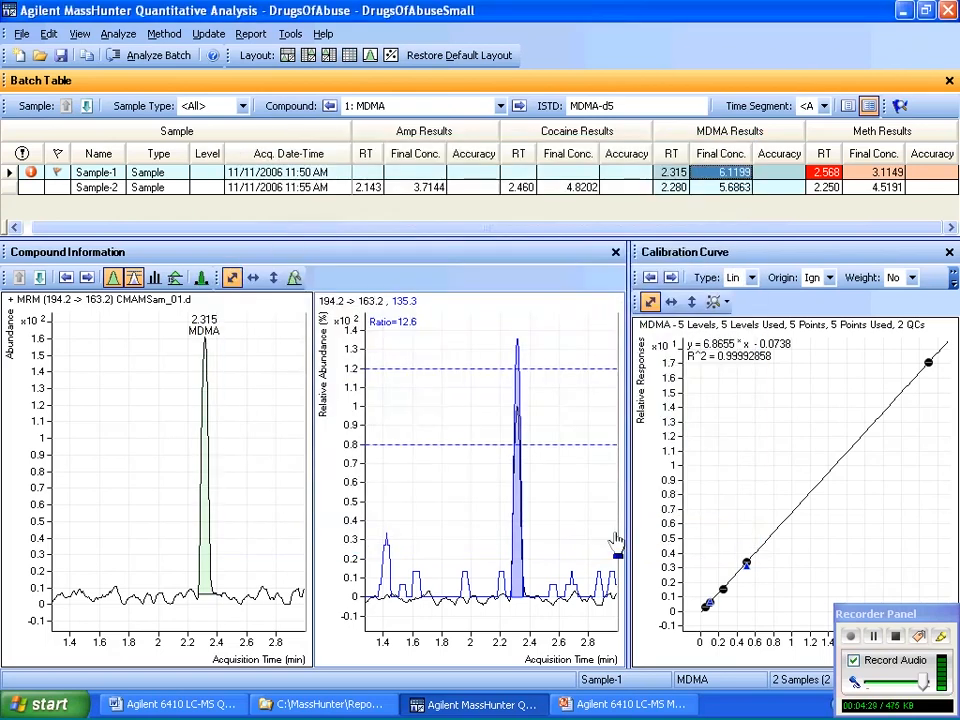
# Monitor the newest DrugsOfAbuseSmall report task in the Task Queue Viewer and acknowledge the custom macro message during processing.
pyautogui.click(250, 34)
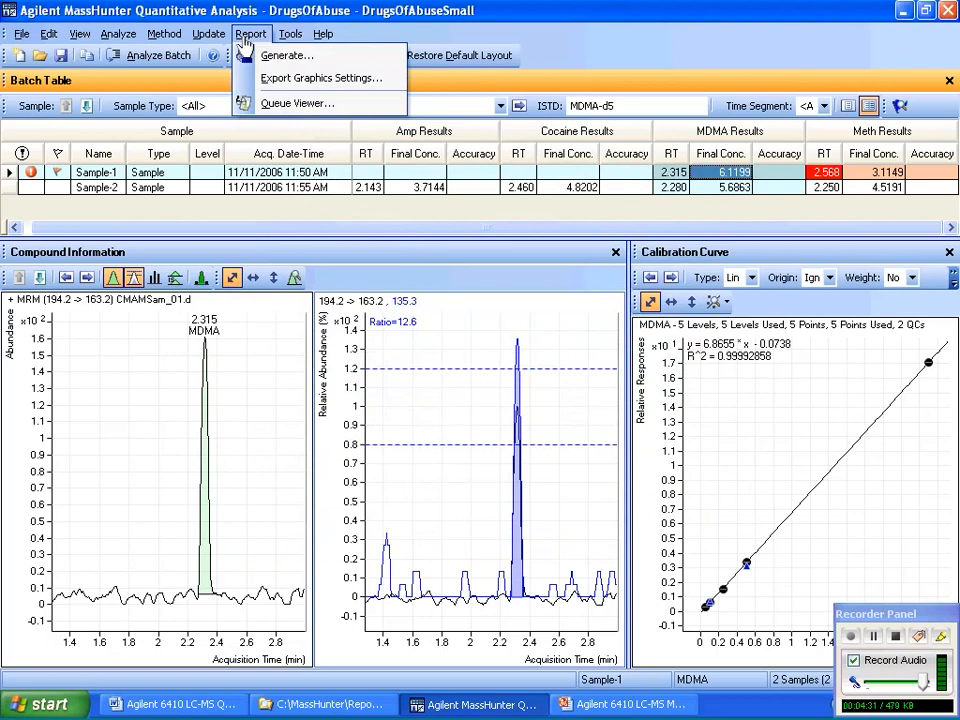
pyautogui.click(280, 103)
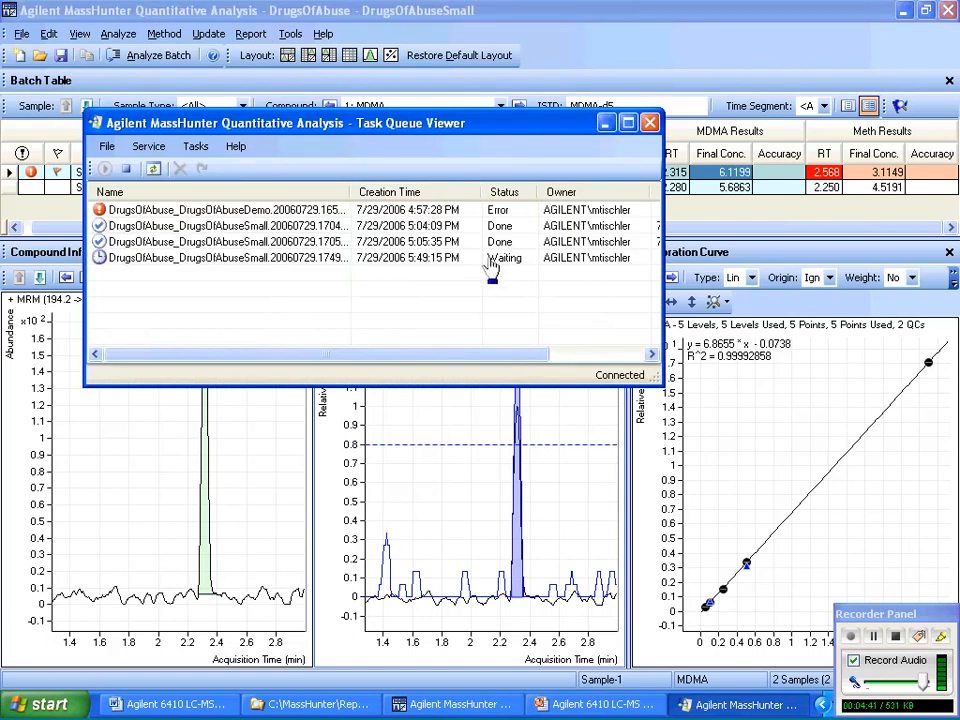
pyautogui.click(286, 262)
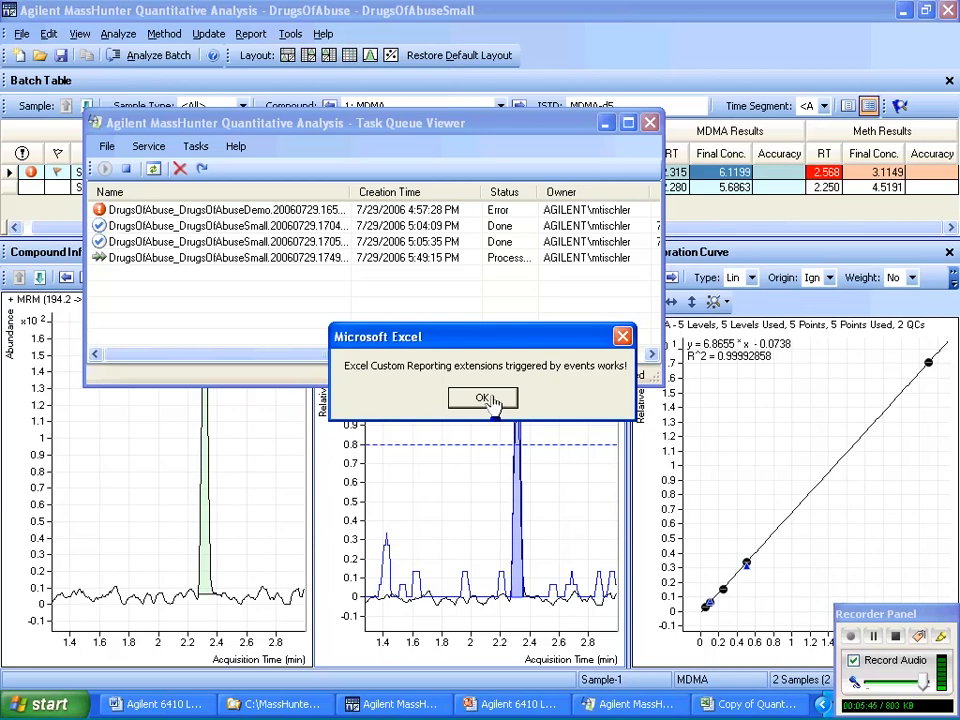
pyautogui.click(484, 399)
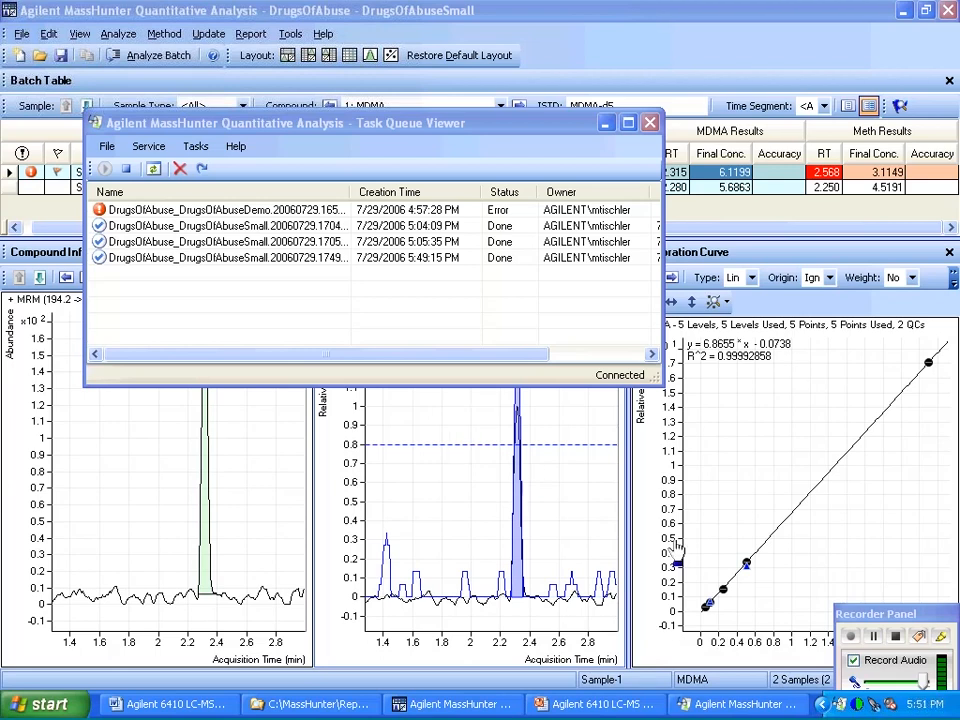
pyautogui.click(896, 638)
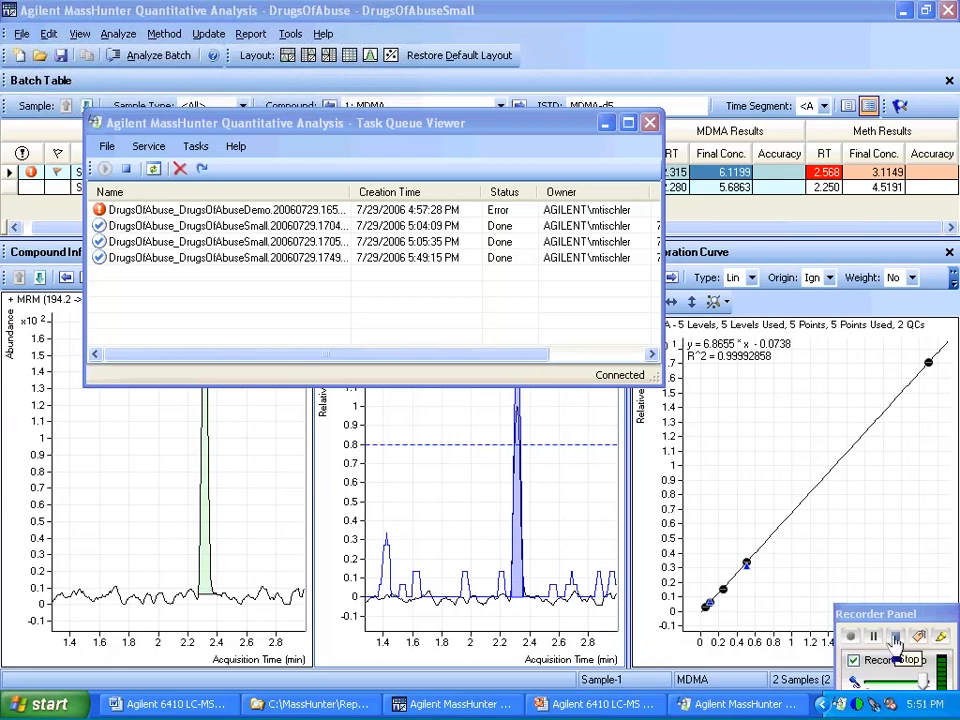